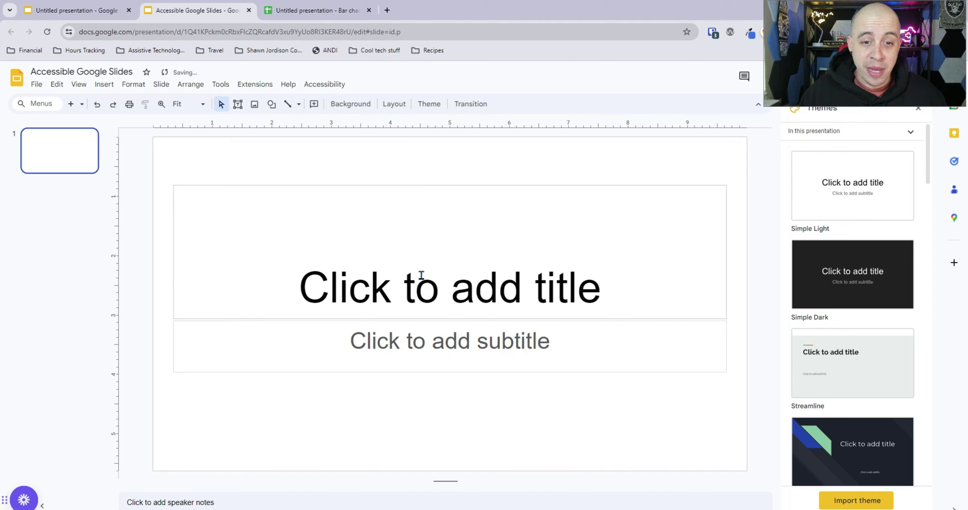
# Step: Check the title slide's title and subtitle placeholders, then bring up the new-slide layout list
pyautogui.click(421, 276)
pyautogui.click(406, 332)
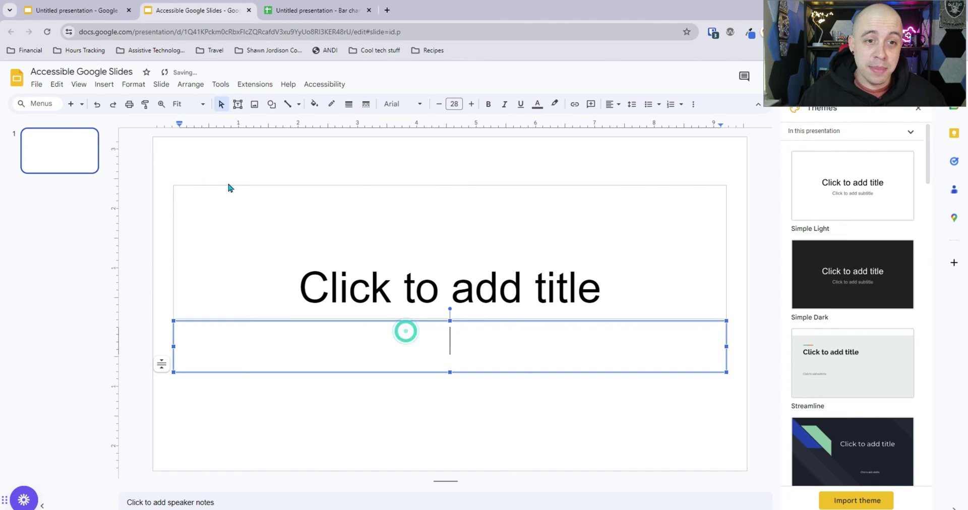
pyautogui.click(223, 159)
pyautogui.click(84, 105)
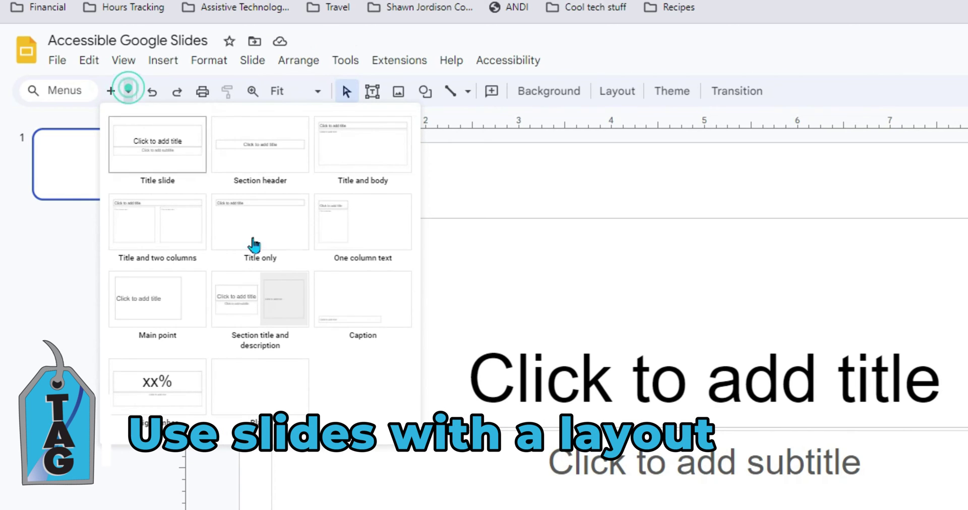
# Step: Add a Title and body slide and a Title and two columns slide
pyautogui.click(387, 162)
pyautogui.click(129, 93)
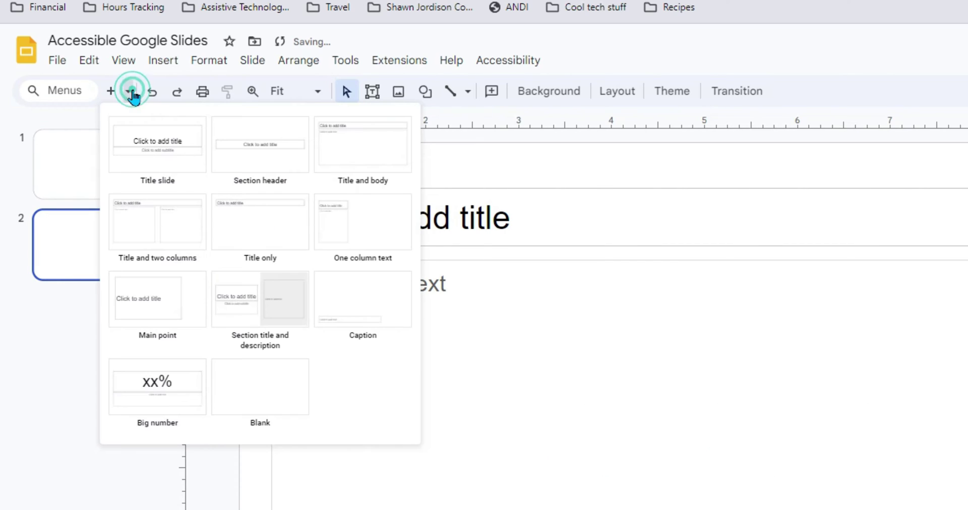
pyautogui.click(155, 225)
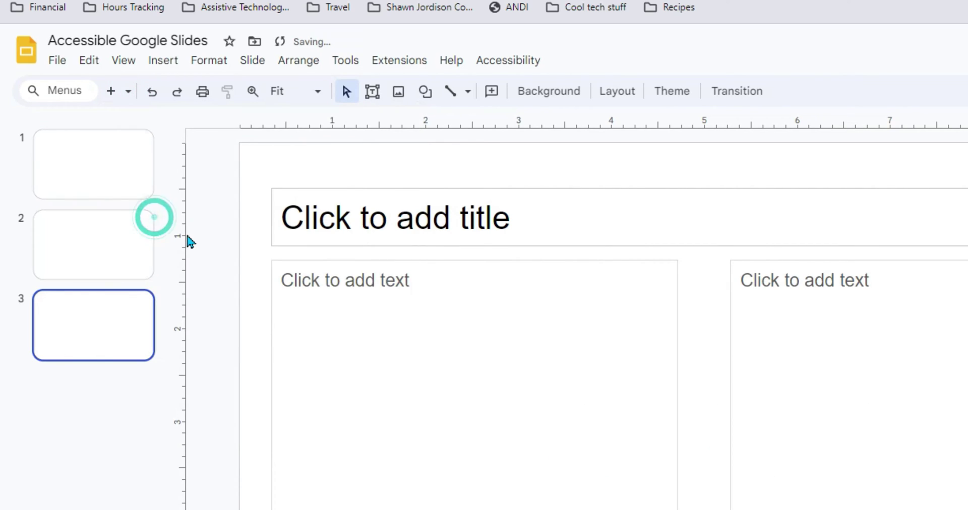
# Step: Inspect slide 3's title and two column placeholders, then return to slide 2
pyautogui.click(346, 331)
pyautogui.click(346, 216)
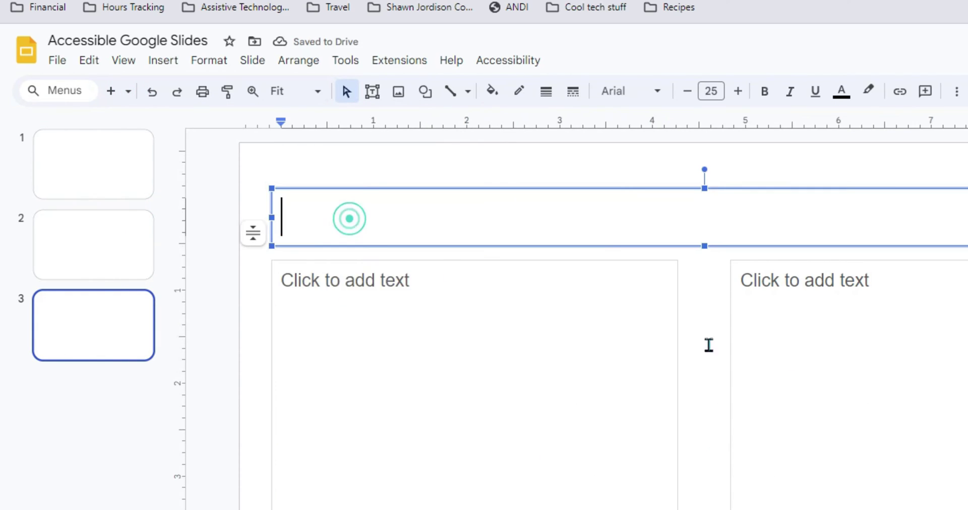
pyautogui.click(884, 383)
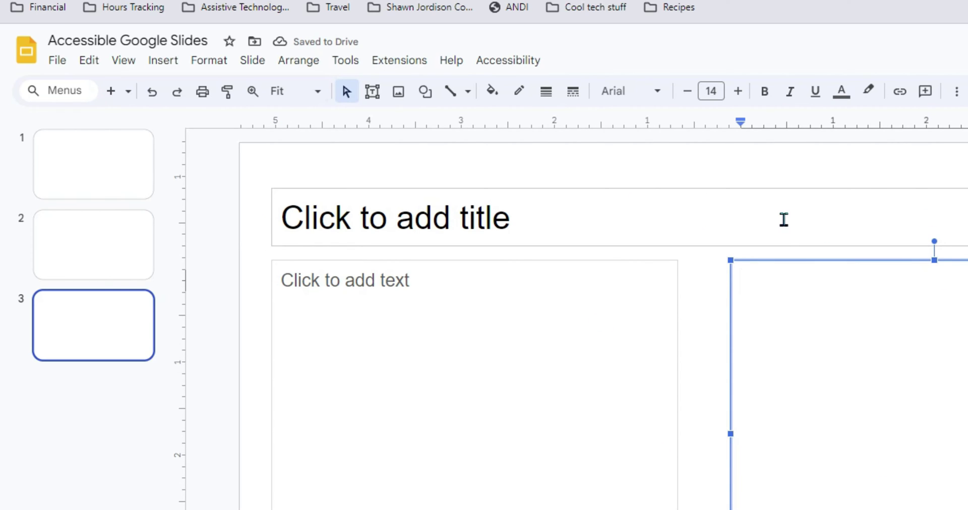
pyautogui.click(440, 354)
pyautogui.click(422, 219)
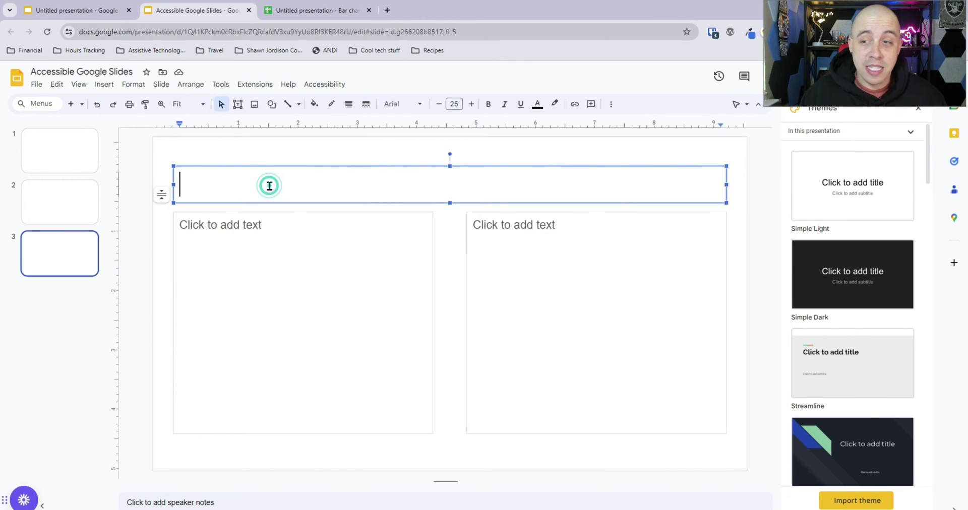
pyautogui.click(246, 226)
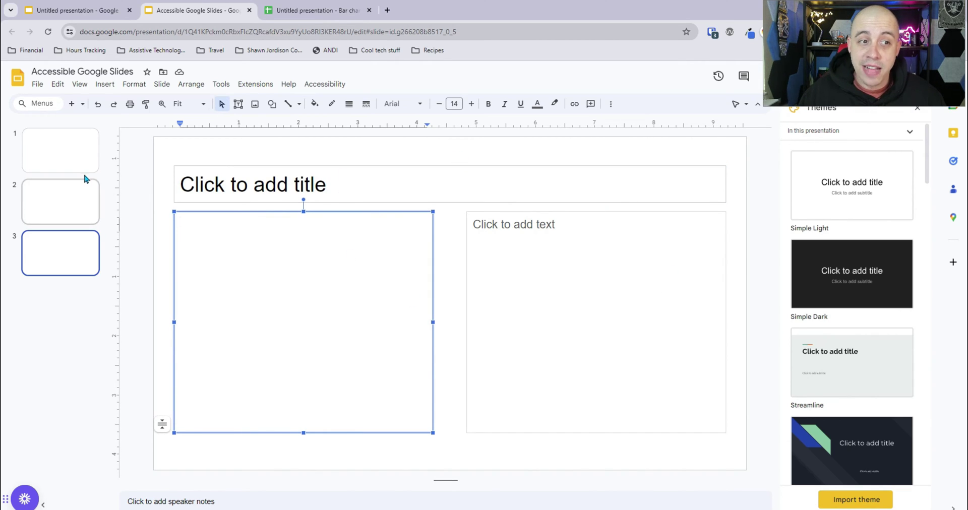
pyautogui.click(64, 205)
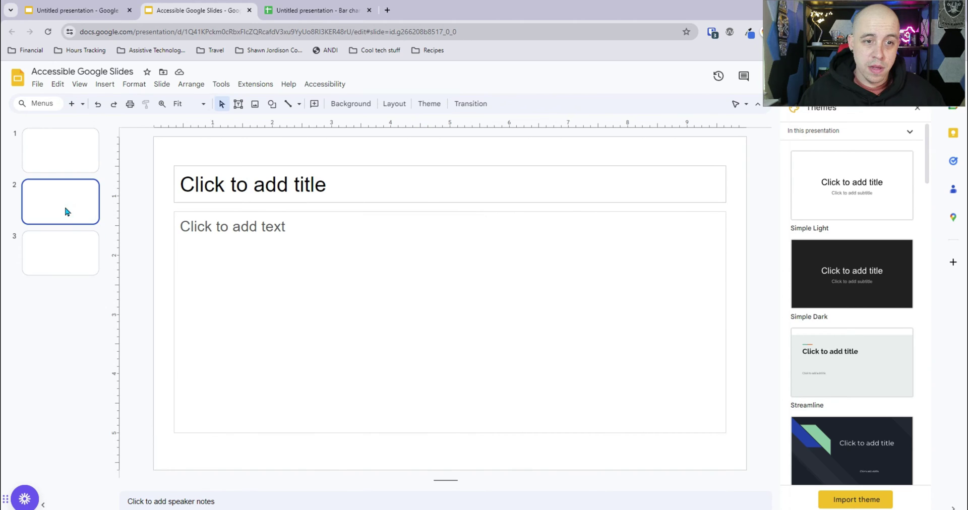
# Step: Type 'Accessibility best practices' as slide 2's title
pyautogui.click(295, 179)
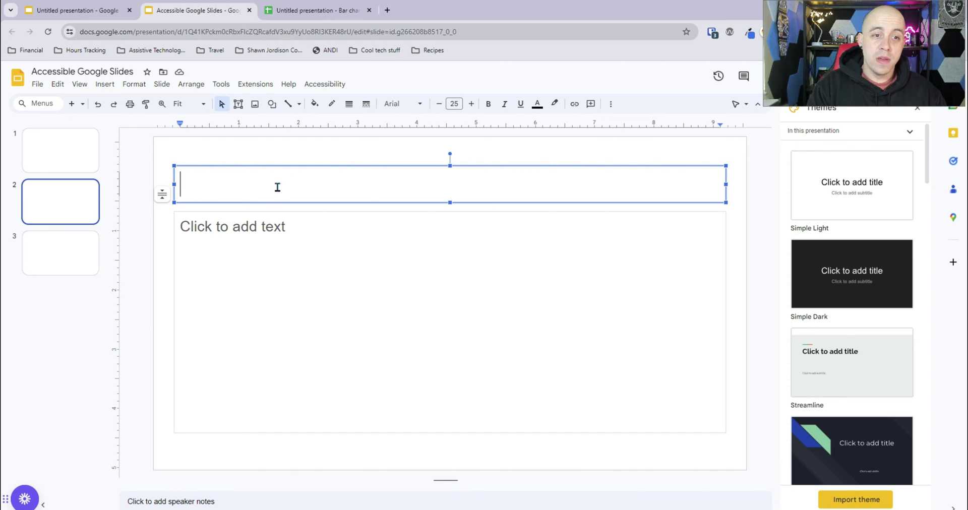
pyautogui.write('Accessibility ')
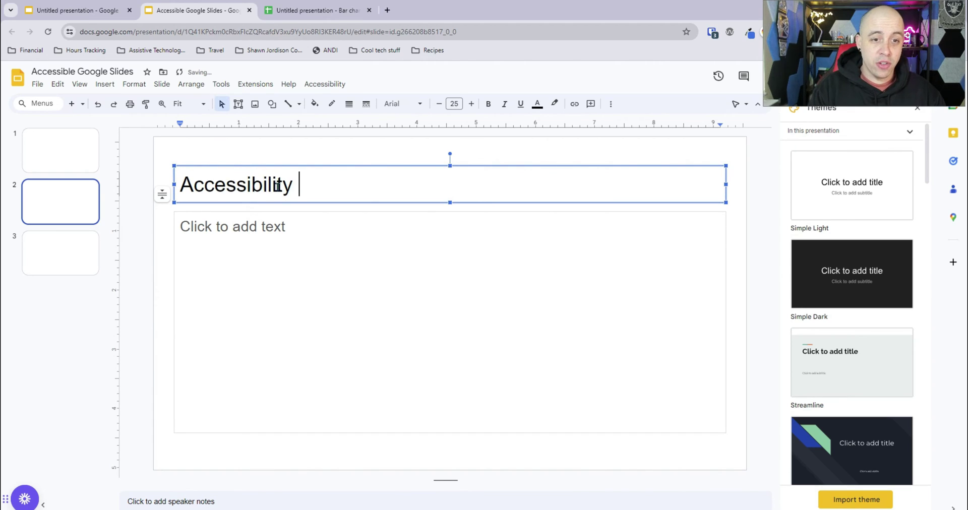
pyautogui.write('best practices')
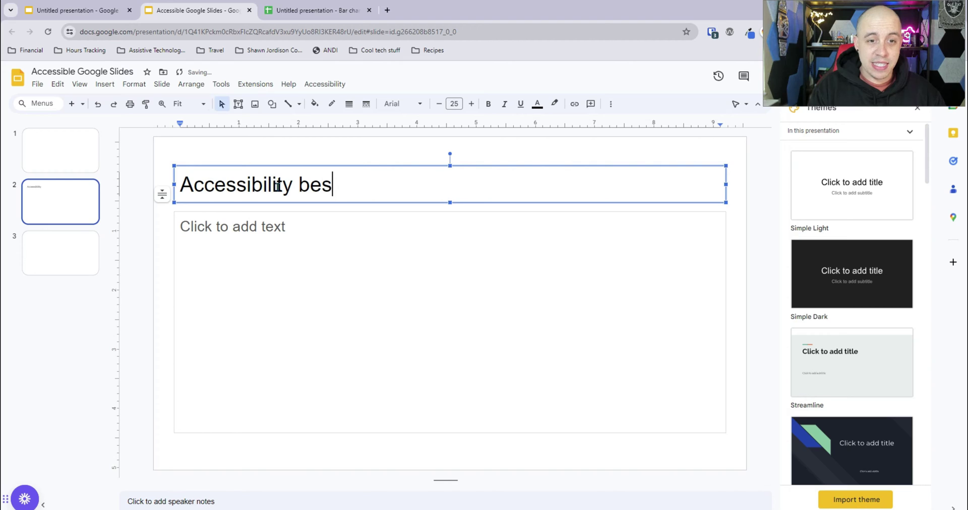
pyautogui.click(59, 241)
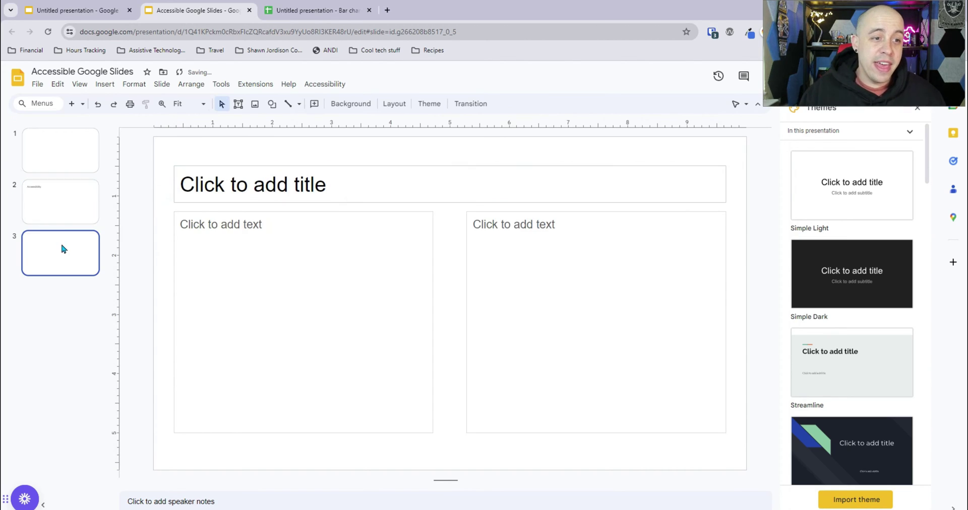
# Step: Duplicate slide 2 so the Accessibility best practices slide appears twice
pyautogui.rightClick(58, 200)
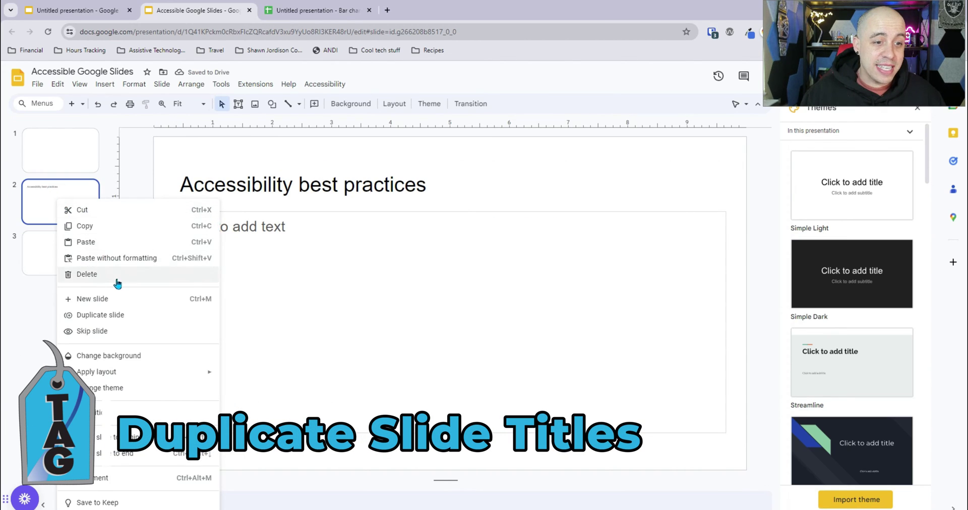
pyautogui.click(121, 315)
pyautogui.click(71, 210)
pyautogui.click(81, 265)
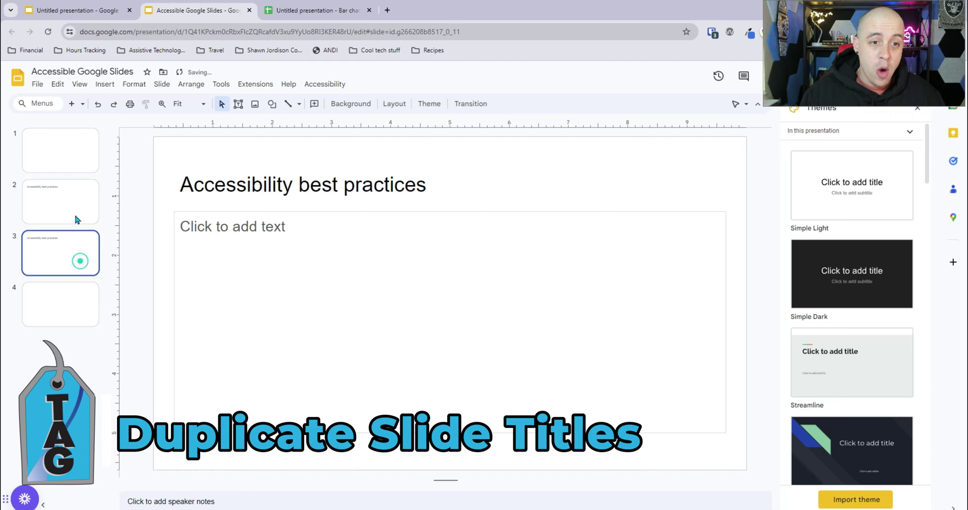
pyautogui.click(71, 202)
# Step: Append ' (1 of 2)' to slide 2's title and ' (2 of 2)' to slide 3's title
pyautogui.click(438, 183)
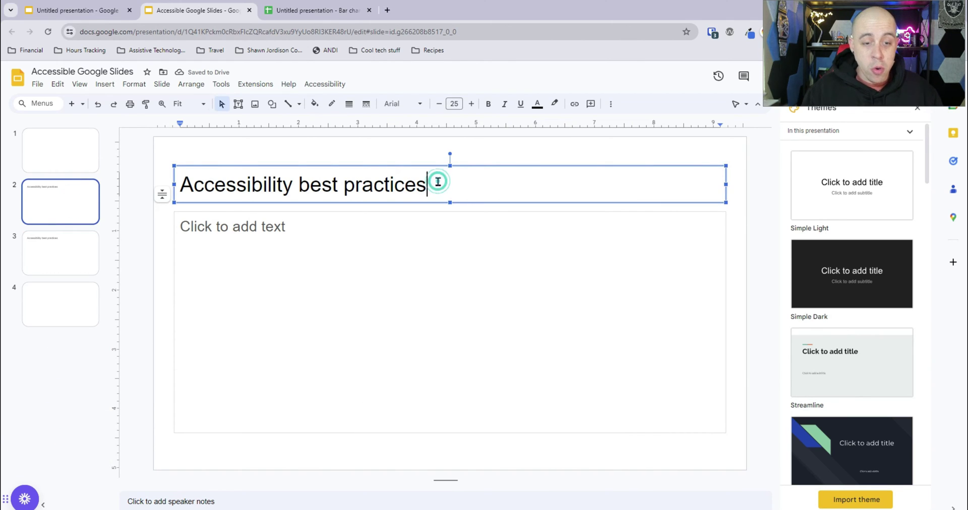
pyautogui.write('(1 of 2)')
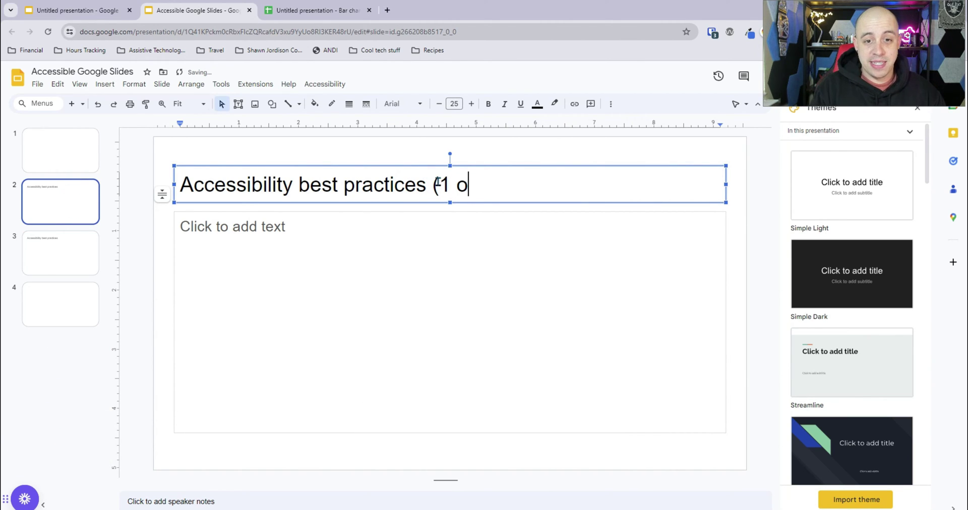
pyautogui.click(63, 242)
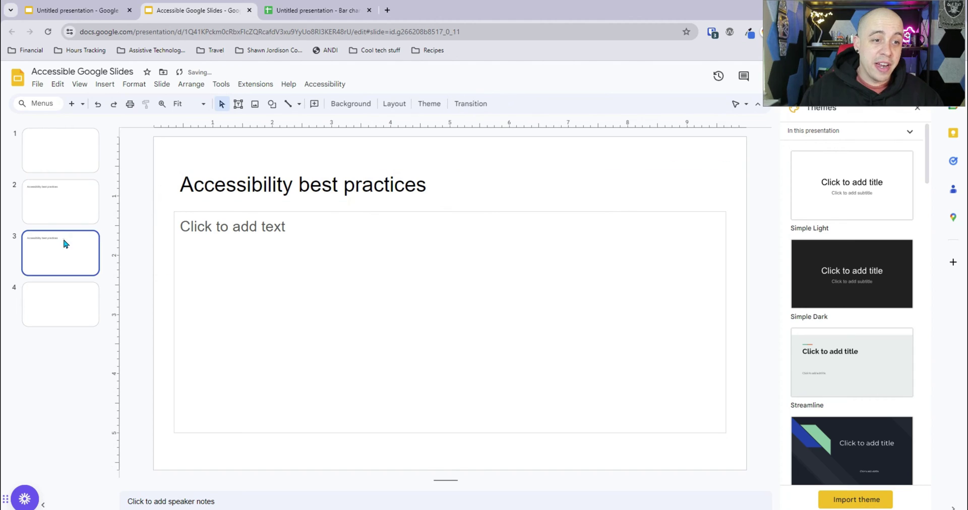
pyautogui.click(444, 182)
pyautogui.write('(')
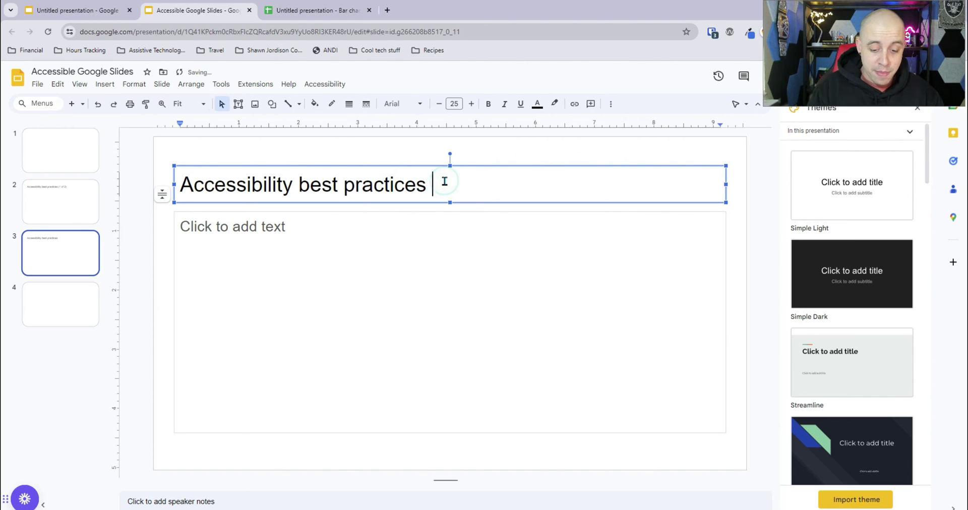
pyautogui.write('2 of 2)')
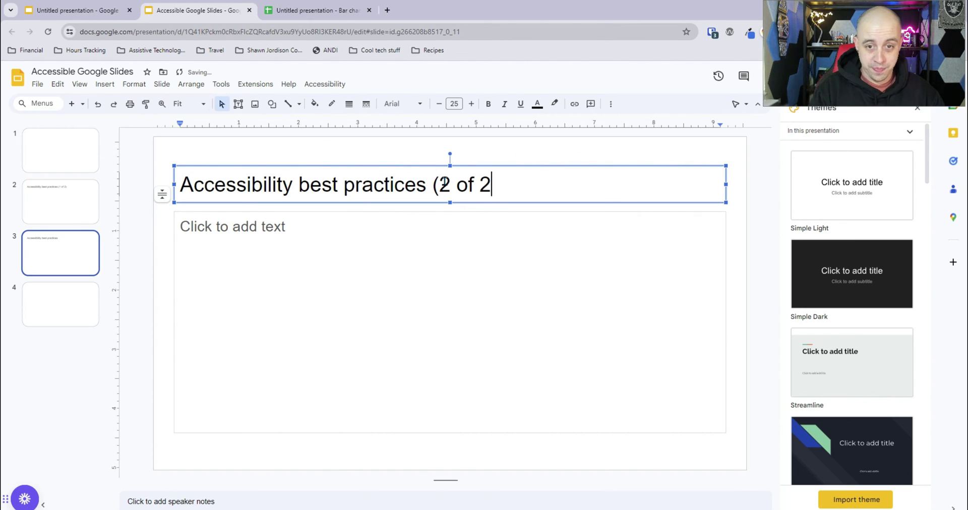
pyautogui.click(61, 202)
pyautogui.click(297, 240)
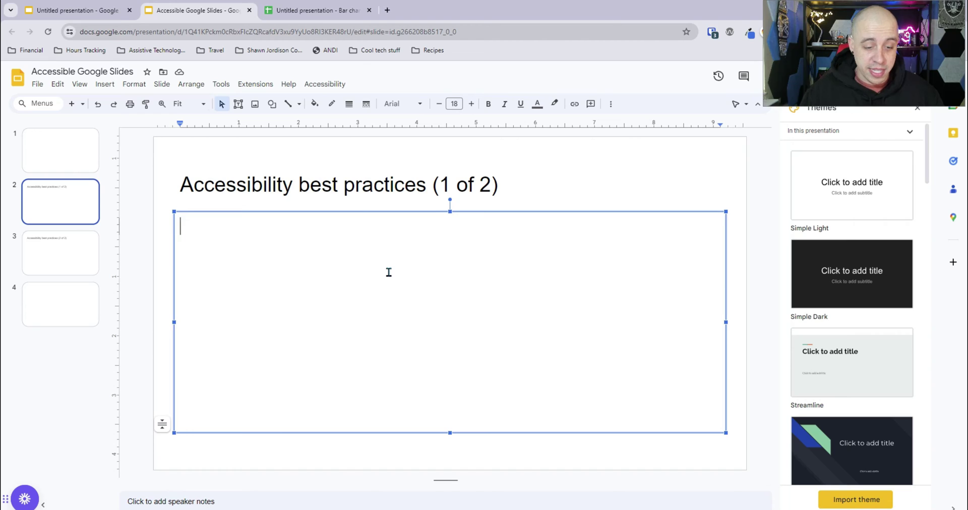
# Step: Write 'Check out the accessibility guys guide on making documents accessible!' and select 'making documents accessible'
pyautogui.write('Check out ')
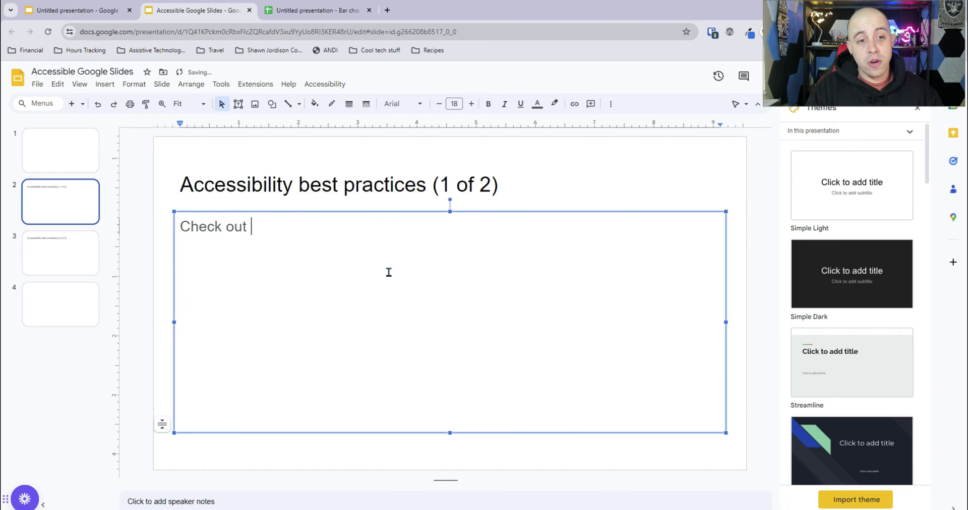
pyautogui.write('the accessibility guys guid')
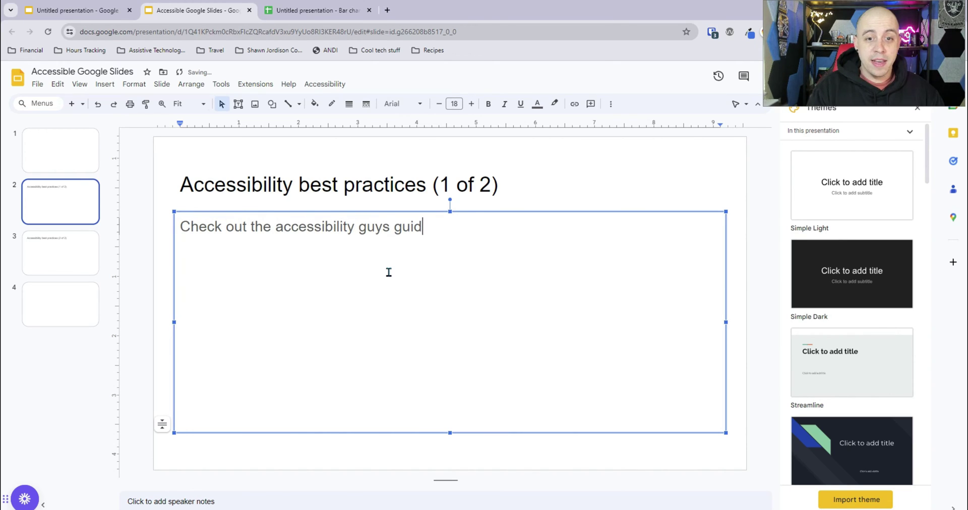
pyautogui.write('e on makeing')
pyautogui.press('BackSpace')
pyautogui.press('BackSpace')
pyautogui.press('BackSpace')
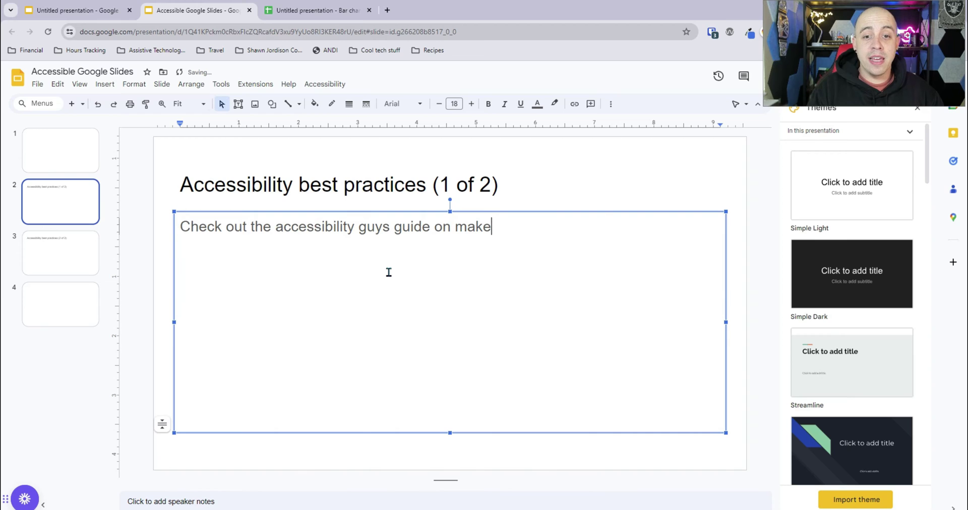
pyautogui.press('BackSpace')
pyautogui.write('ing documents accessible!')
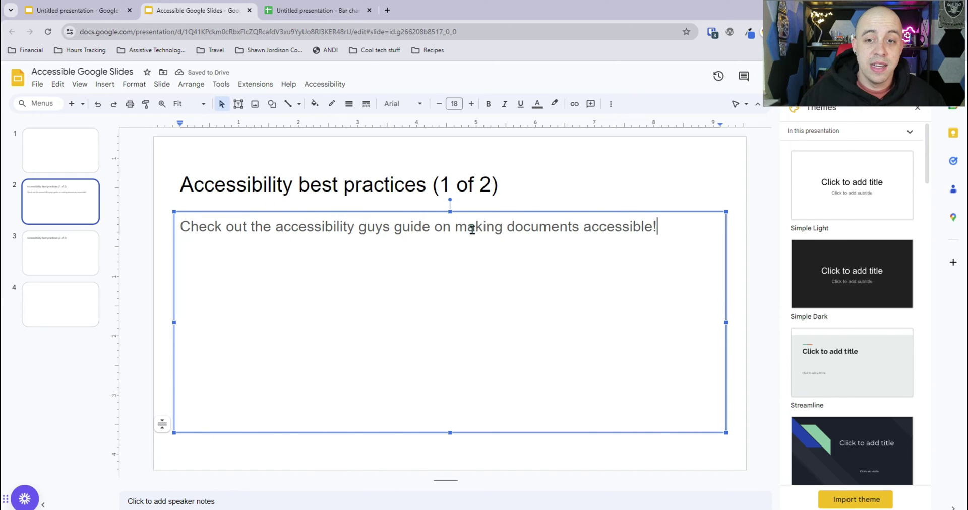
pyautogui.moveTo(462, 229); pyautogui.dragTo(652, 230)
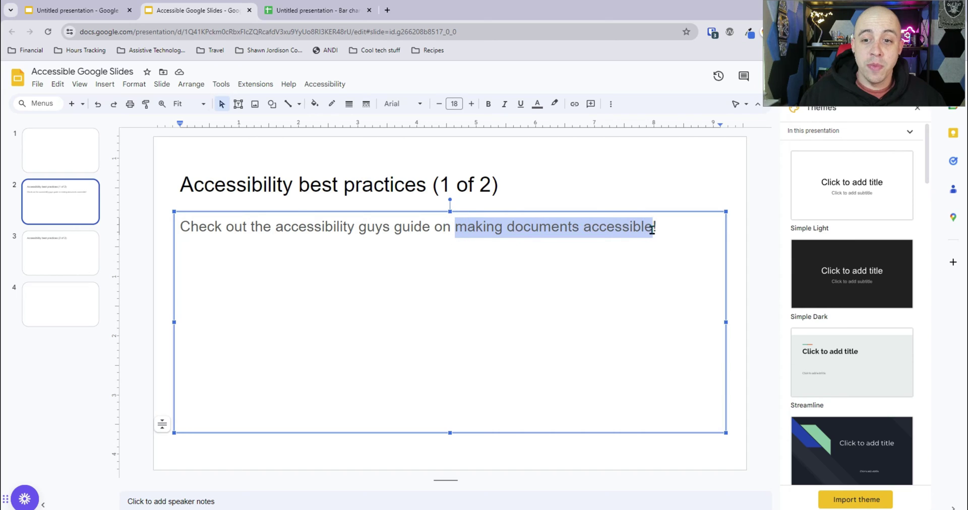
pyautogui.rightClick(631, 224)
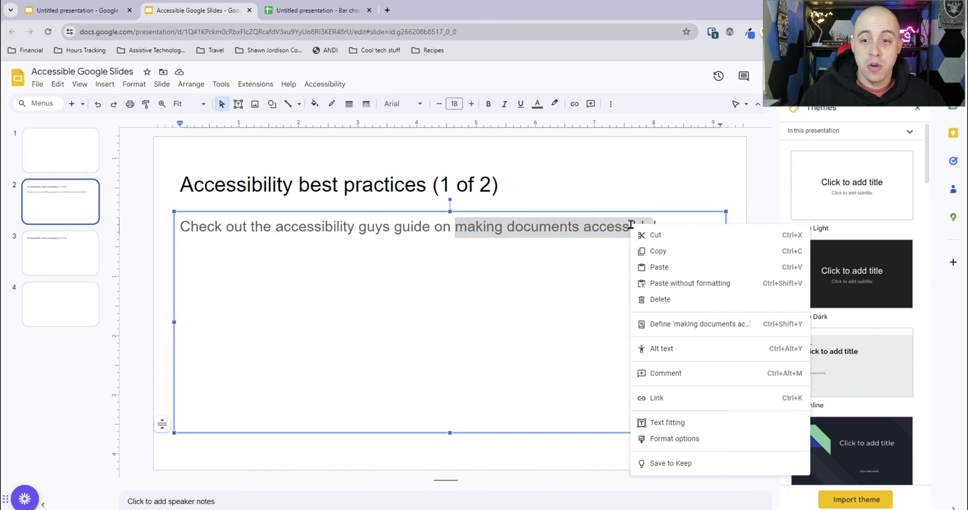
pyautogui.click(698, 397)
pyautogui.write('www.theacces')
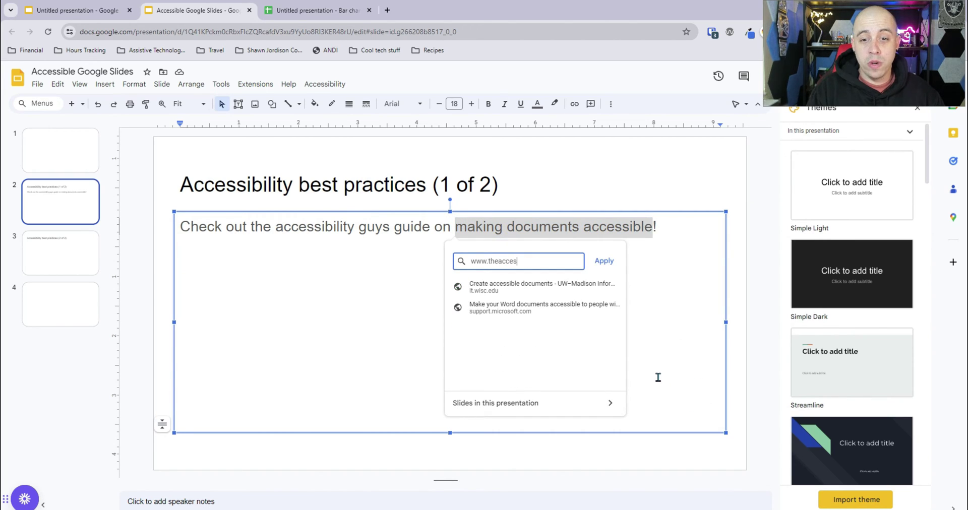
pyautogui.write('sibilityguy.com')
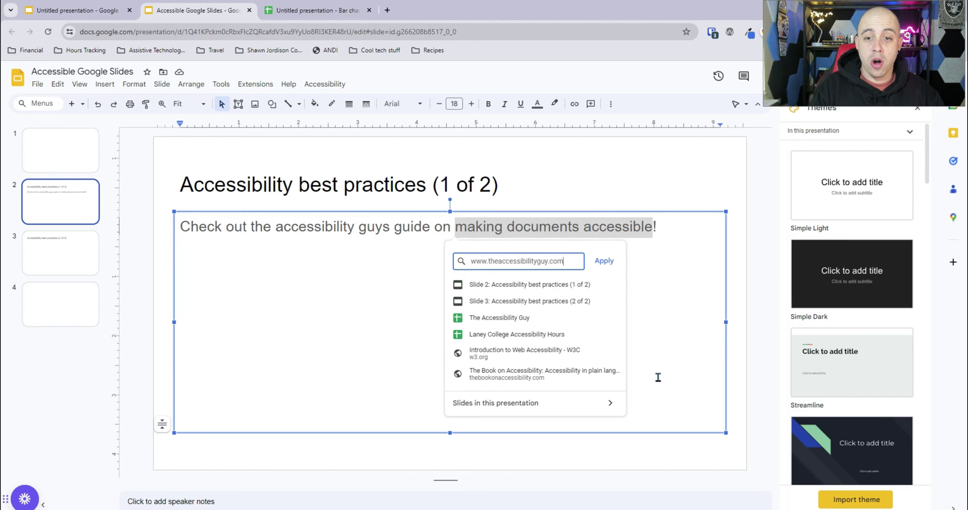
pyautogui.click(604, 261)
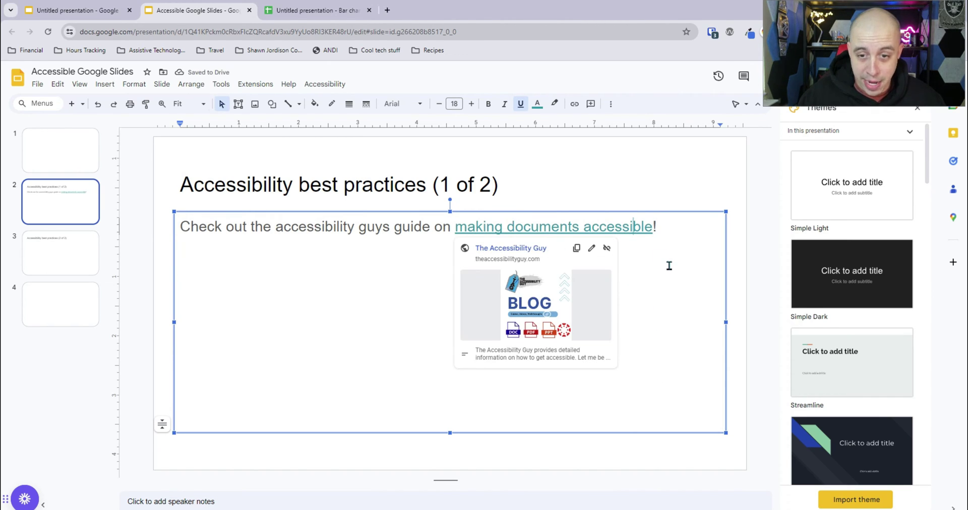
pyautogui.click(630, 308)
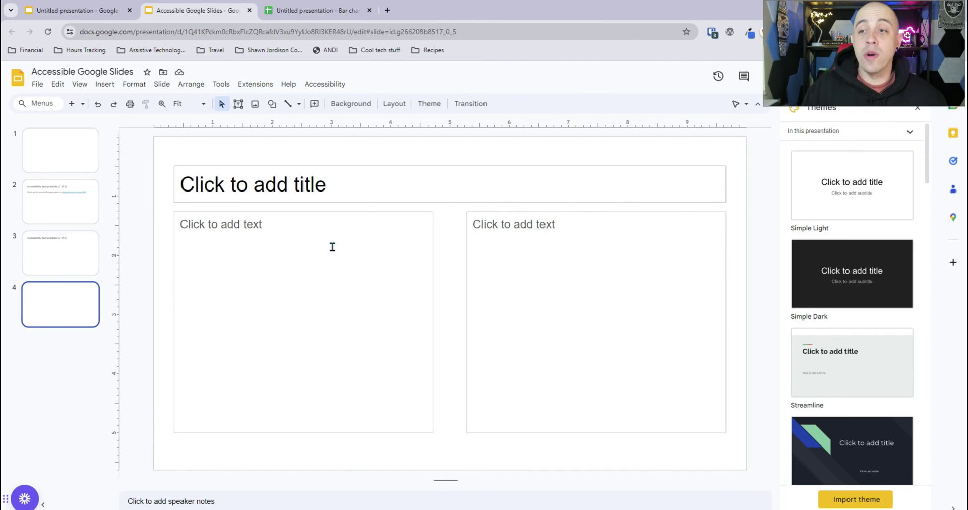
# Step: Insert a web-searched wrestler photo into slide 4's left content placeholder
pyautogui.click(255, 242)
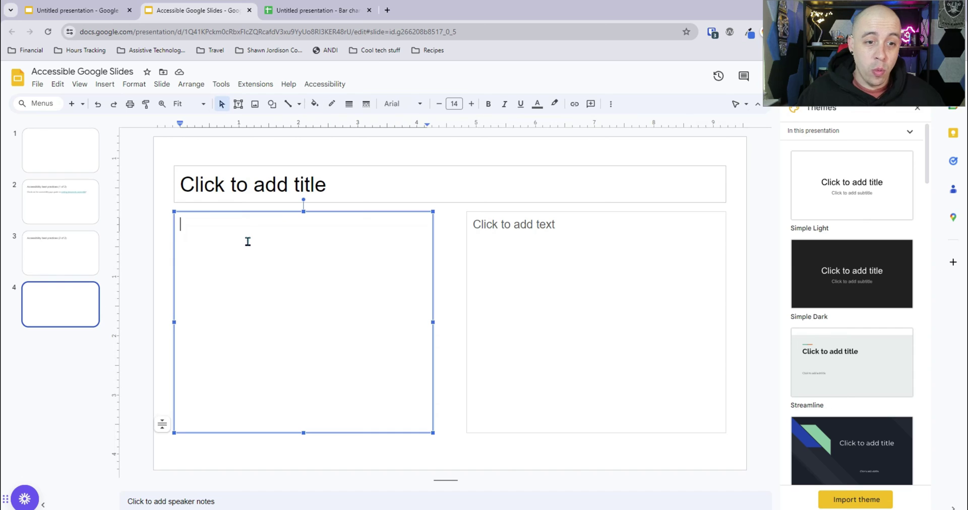
pyautogui.click(105, 84)
pyautogui.moveTo(129, 109)
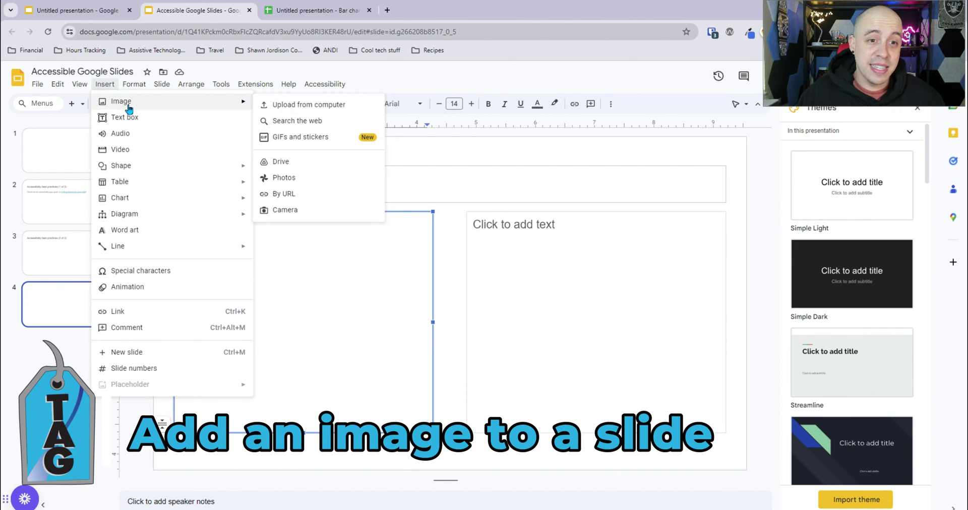
pyautogui.click(352, 126)
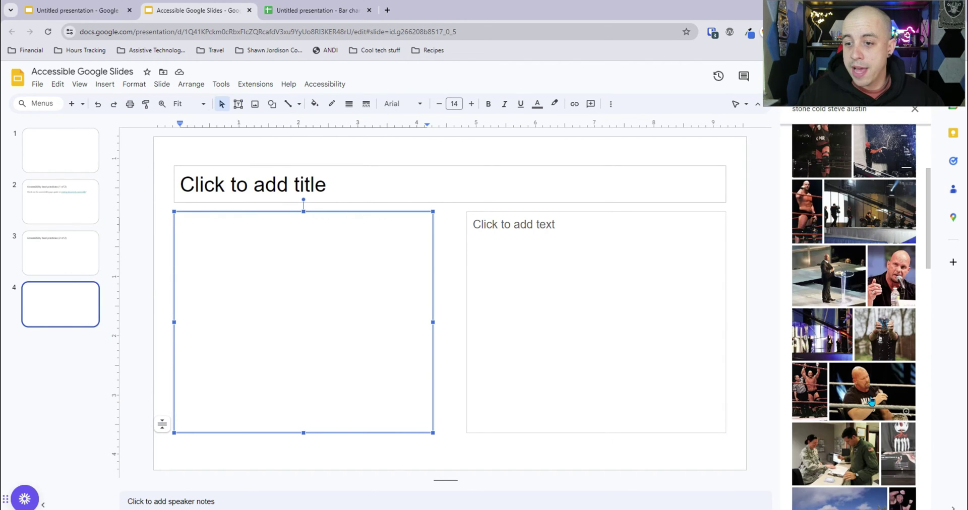
pyautogui.click(872, 392)
pyautogui.click(903, 503)
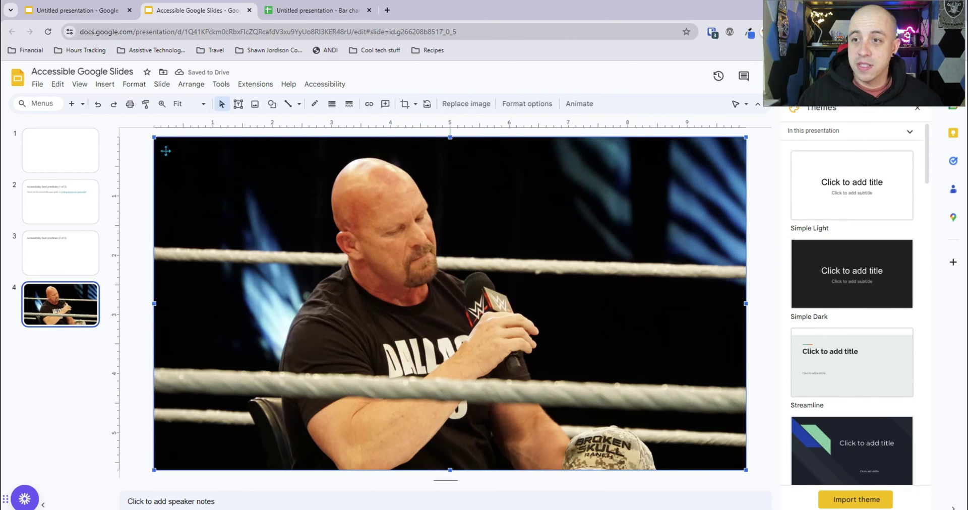
# Step: Scale the wrestler photo down proportionally and centre it over slide 4's content area
pyautogui.moveTo(153, 136); pyautogui.dragTo(326, 233)
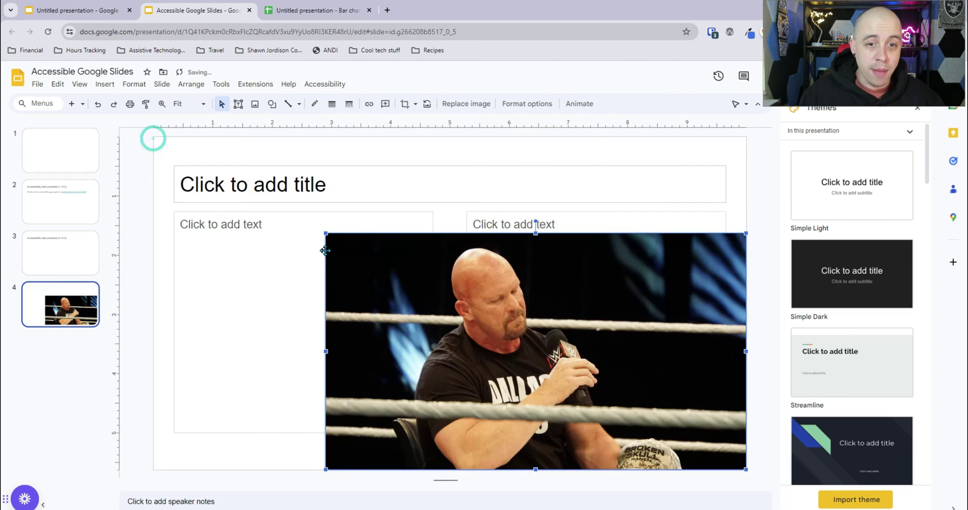
pyautogui.moveTo(425, 286); pyautogui.dragTo(386, 262)
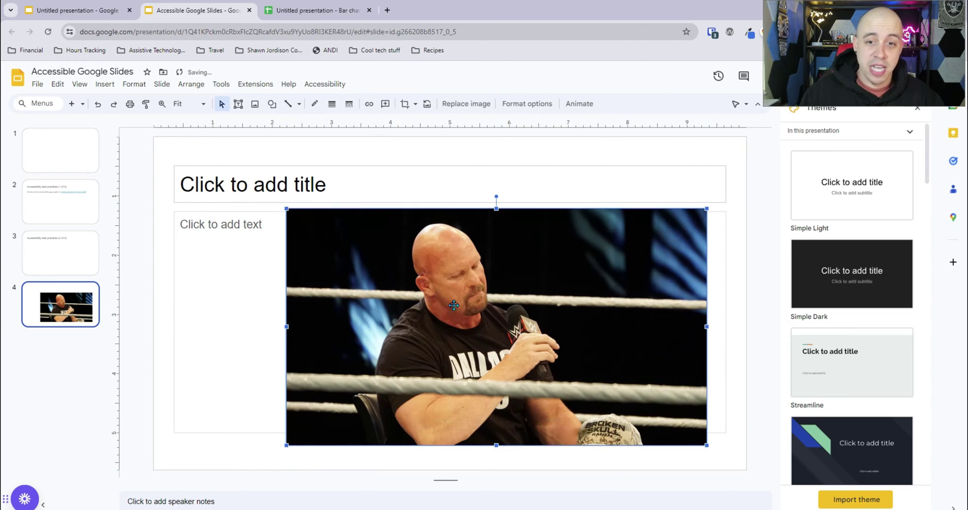
pyautogui.moveTo(454, 305); pyautogui.dragTo(399, 259)
pyautogui.moveTo(467, 234)
pyautogui.mouseDown()
pyautogui.moveTo(489, 257)
pyautogui.moveTo(474, 266)
pyautogui.moveTo(478, 243)
pyautogui.mouseUp()
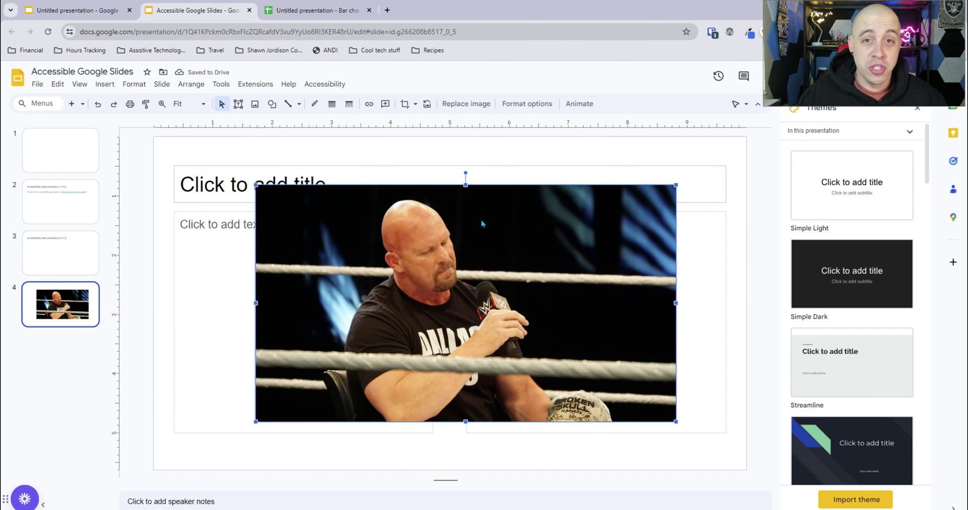
# Step: Give the slide 4 photo the alt text description 'Stone Cold Steve Austin'
pyautogui.rightClick(465, 216)
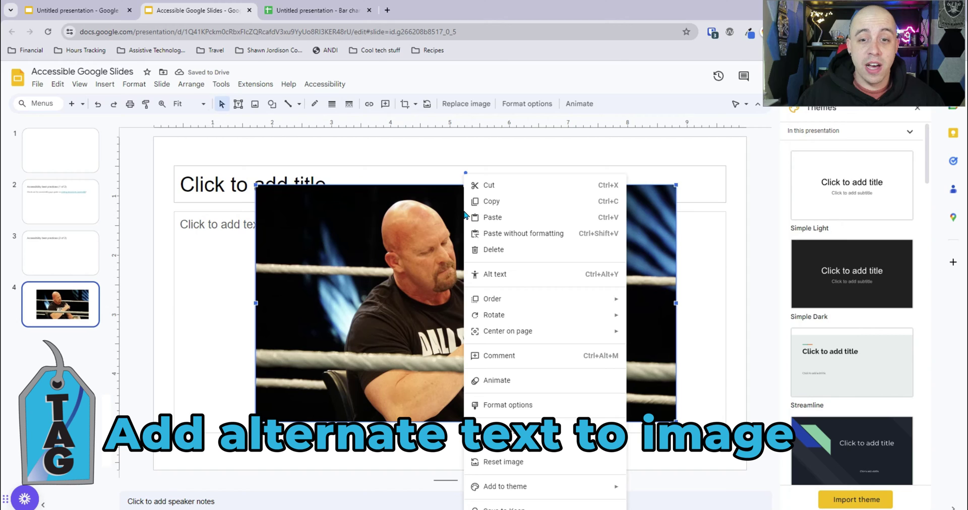
pyautogui.moveTo(552, 343)
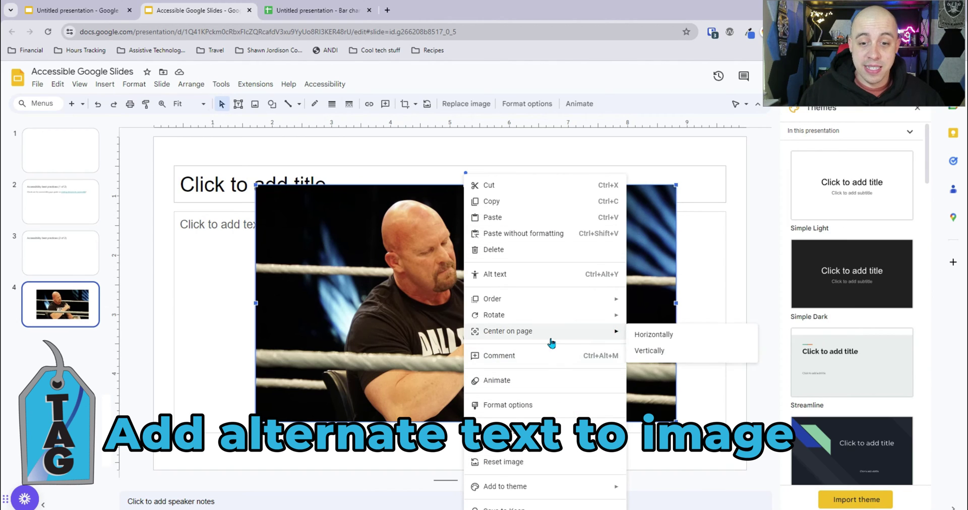
pyautogui.click(497, 274)
pyautogui.click(830, 404)
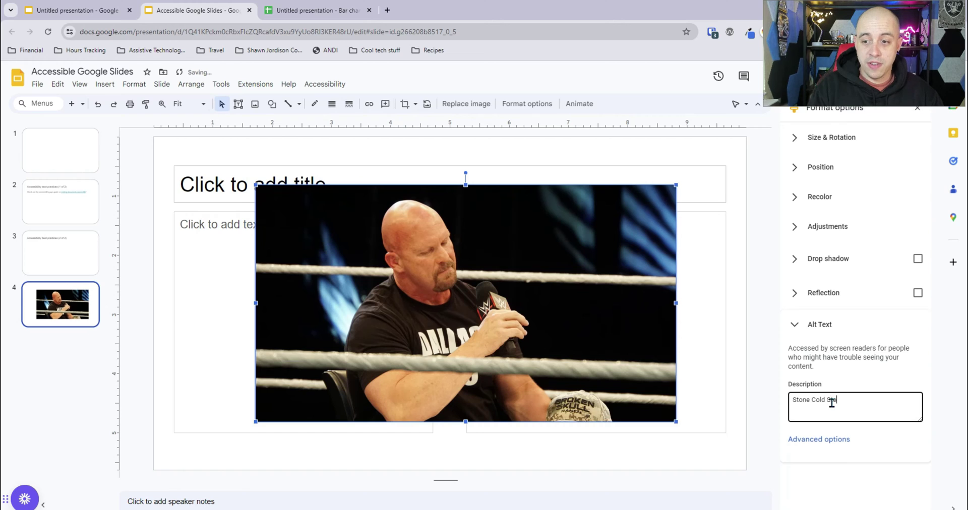
pyautogui.write('Stone Cold Steve Austin')
pyautogui.click(380, 183)
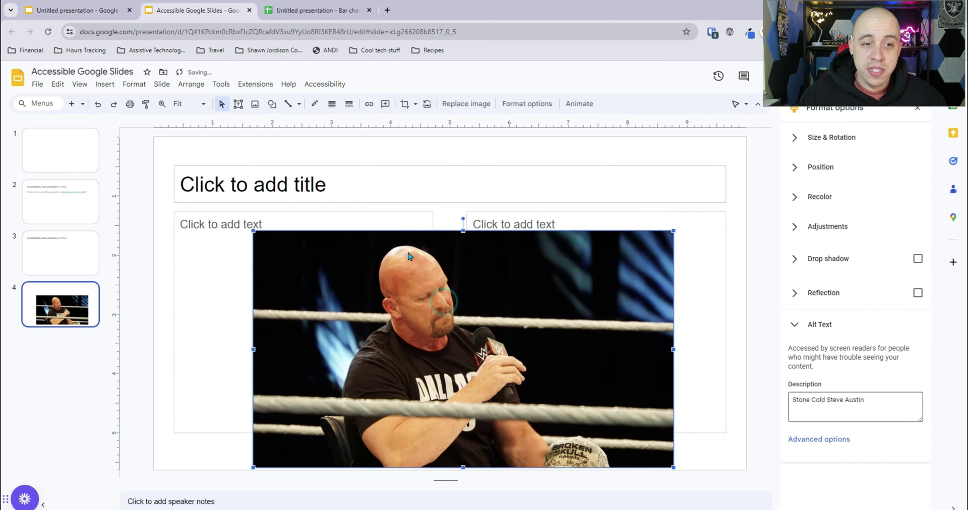
# Step: Title slide 4 'Greatest wrestler of all time' and nudge the photo up beneath it
pyautogui.write('Greatest wr')
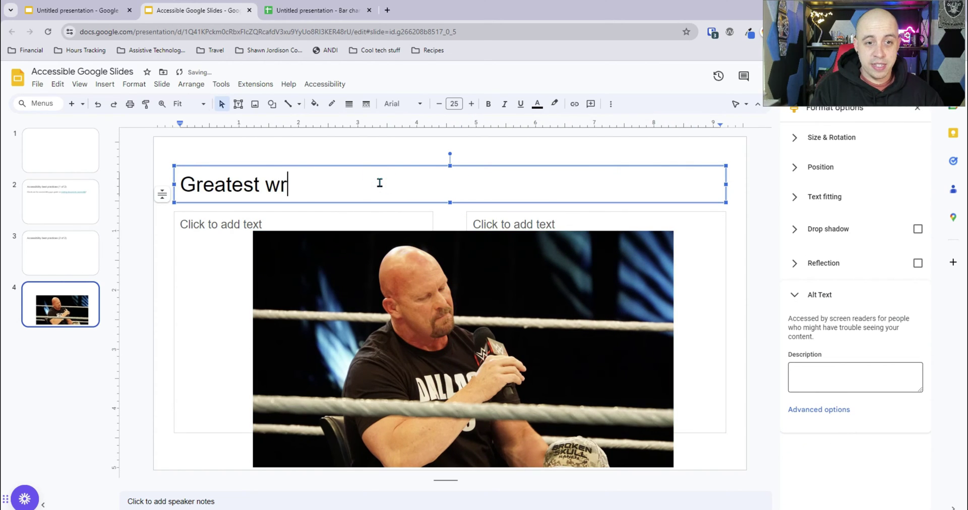
pyautogui.write('estler of all time')
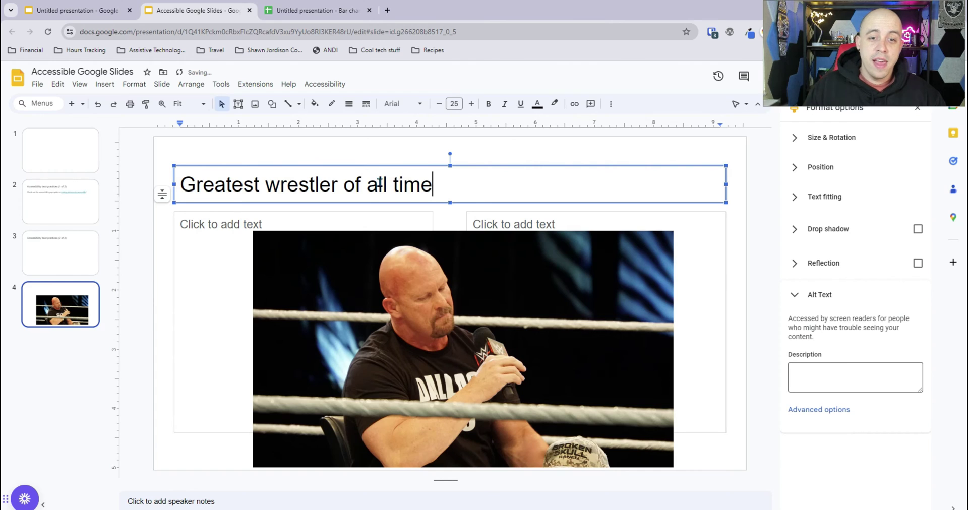
pyautogui.moveTo(416, 314); pyautogui.dragTo(415, 294)
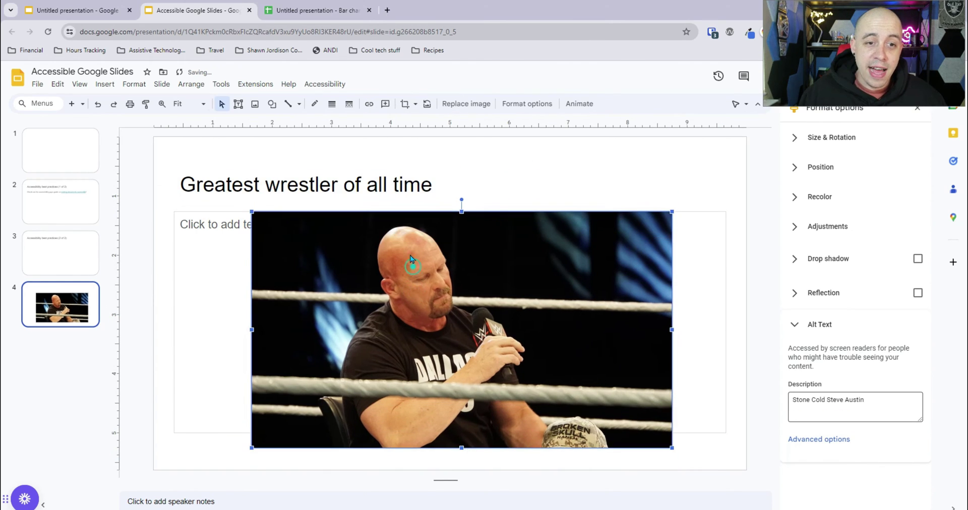
pyautogui.click(484, 148)
pyautogui.click(494, 165)
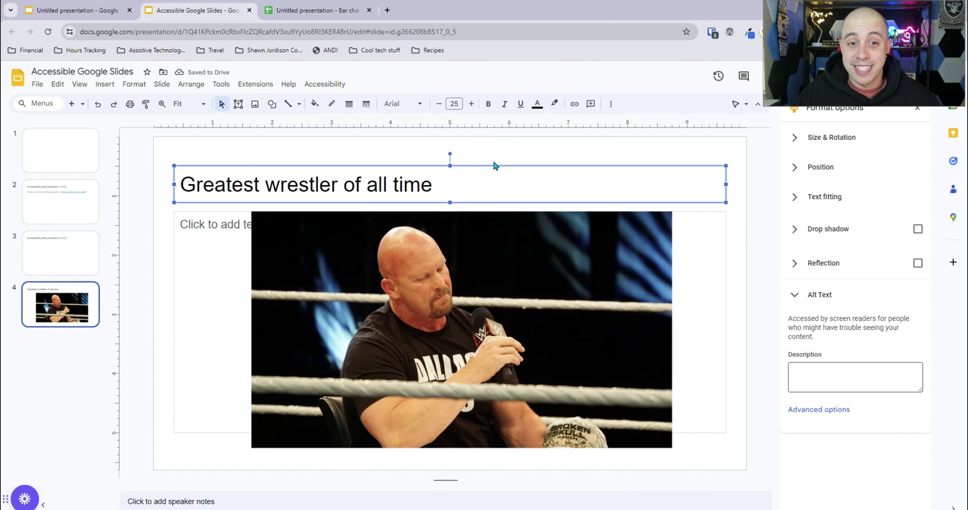
# Step: Tab through slide 4's objects to check their reading order, ending on the photo
pyautogui.press('Tab')
pyautogui.press('Tab')
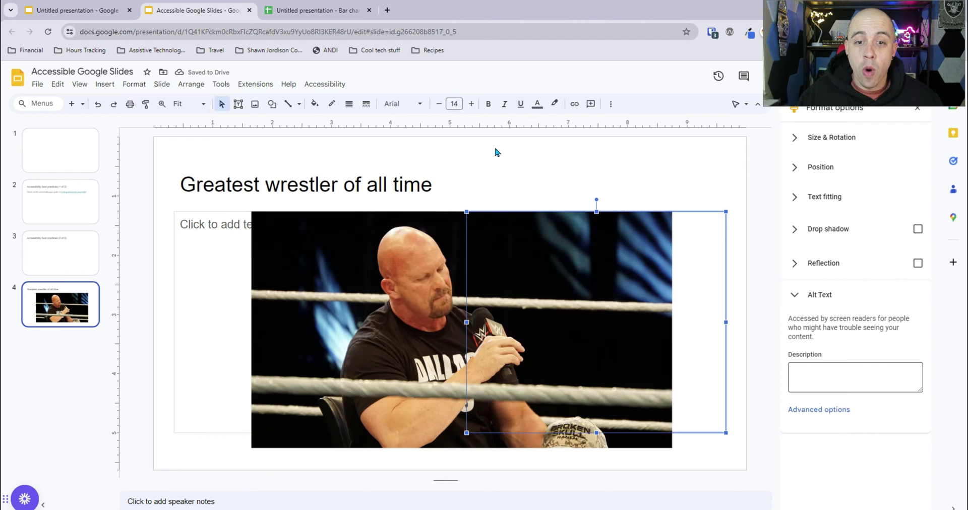
pyautogui.press('Tab')
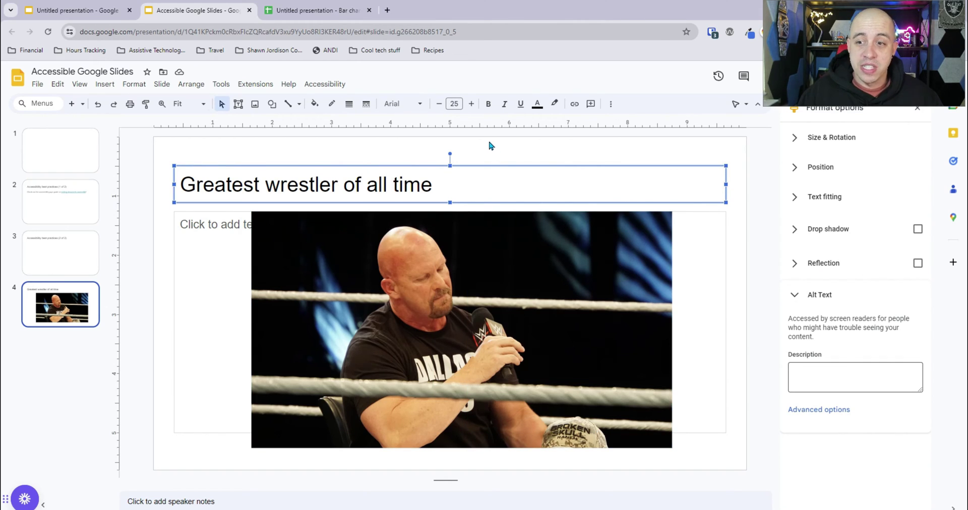
pyautogui.press('Tab')
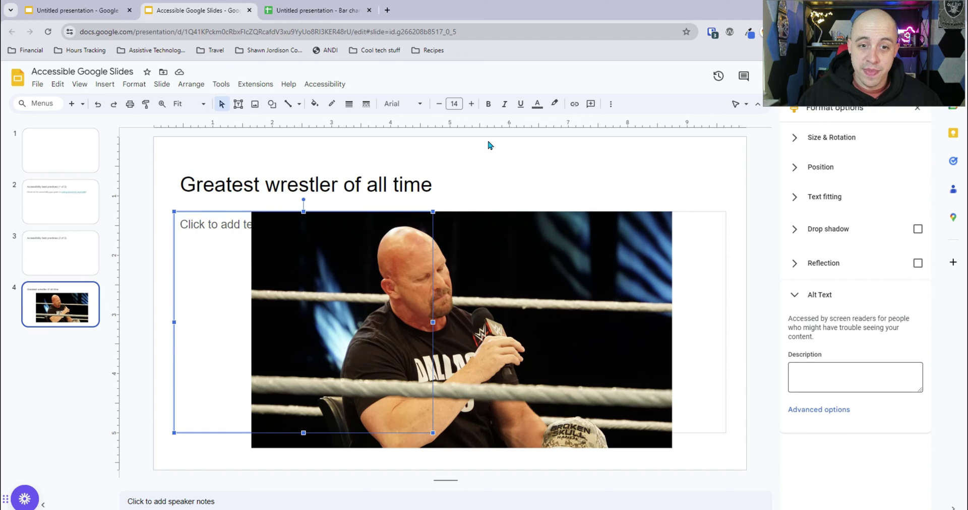
pyautogui.press('Tab')
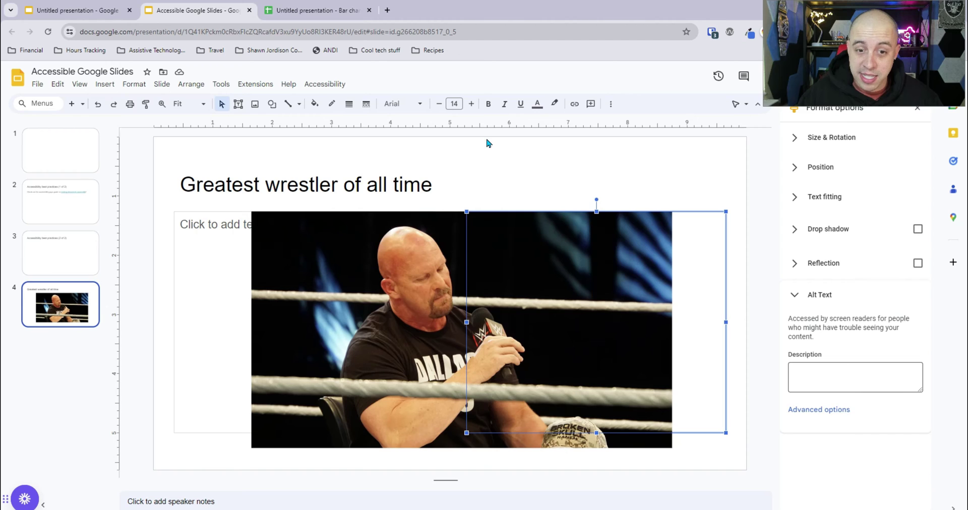
pyautogui.press('Tab')
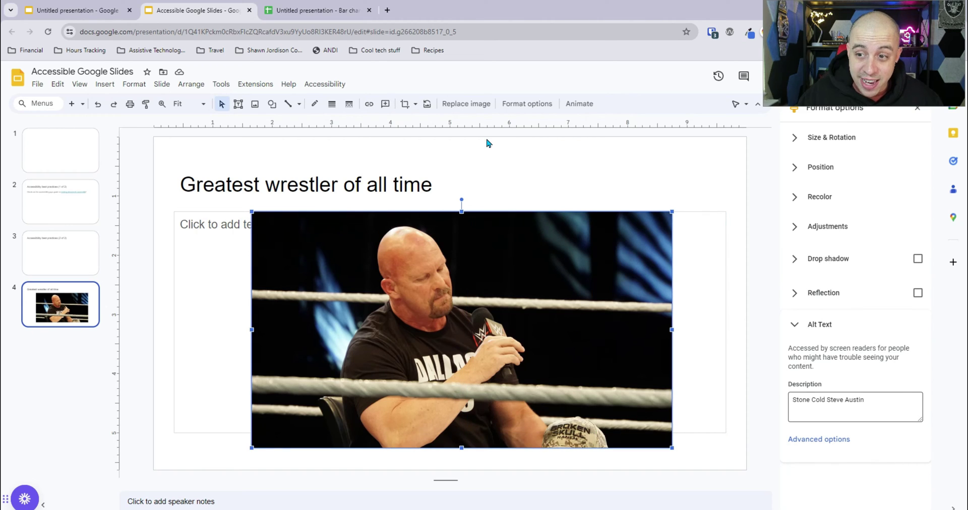
# Step: Reposition the wrestler photo beneath the title and recheck the title-to-photo reading order
pyautogui.click(195, 250)
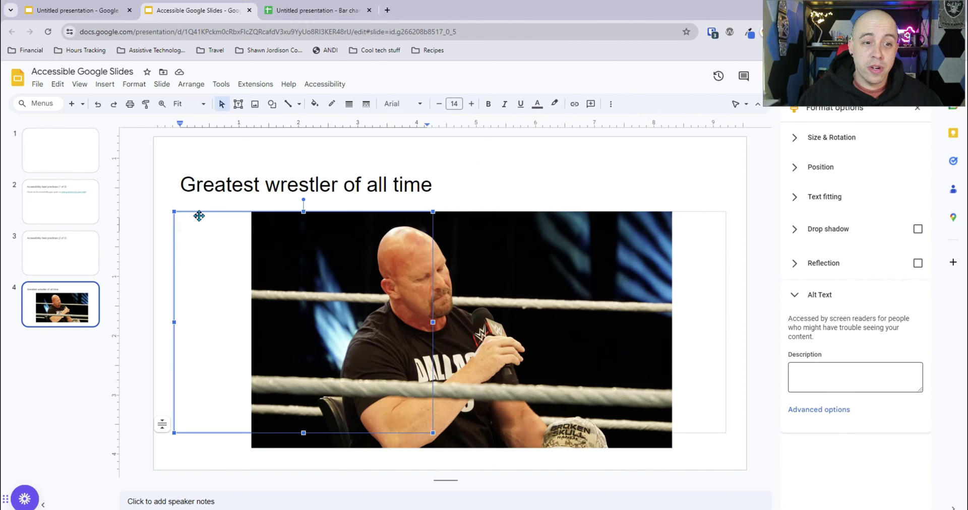
pyautogui.press('Escape')
pyautogui.click(343, 264)
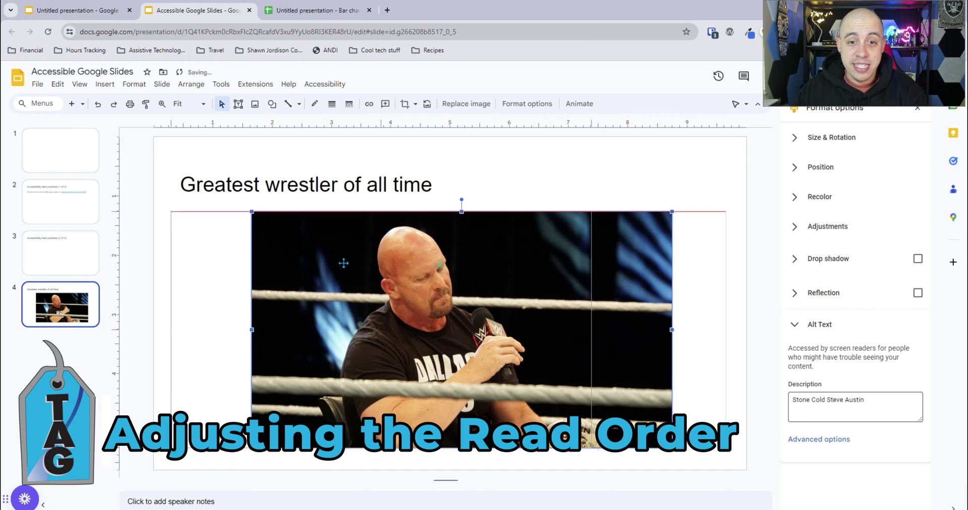
pyautogui.hotkey('ctrl', 'z')
pyautogui.click(698, 216)
pyautogui.click(446, 297)
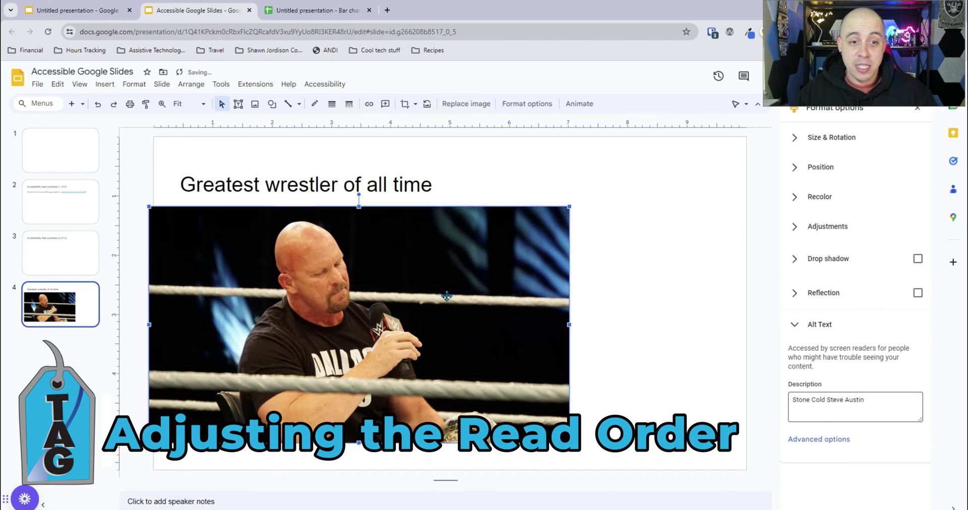
pyautogui.moveTo(446, 297); pyautogui.dragTo(506, 296)
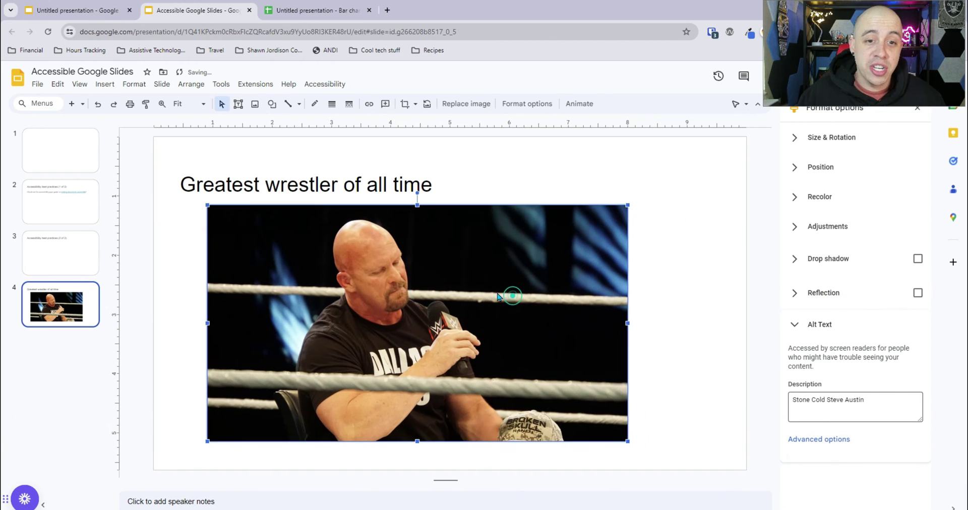
pyautogui.click(534, 148)
pyautogui.press('Tab')
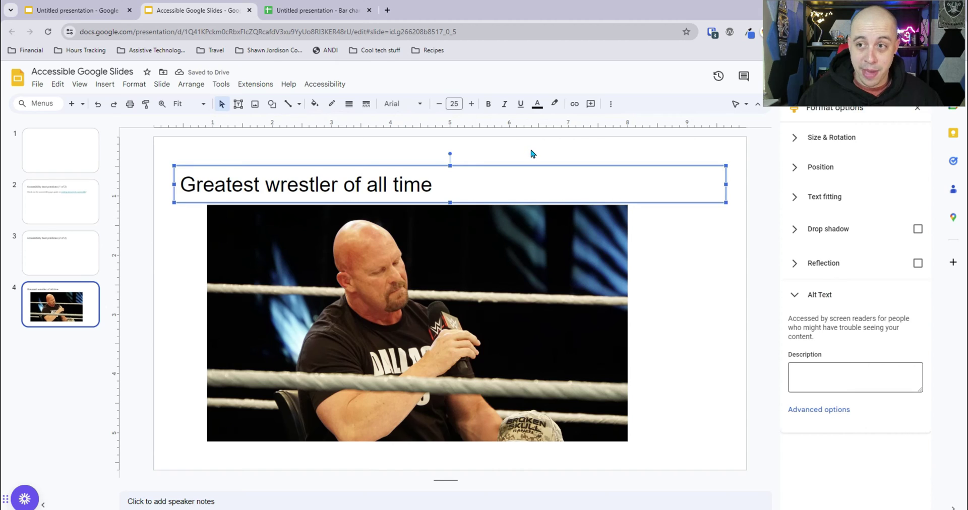
pyautogui.press('Tab')
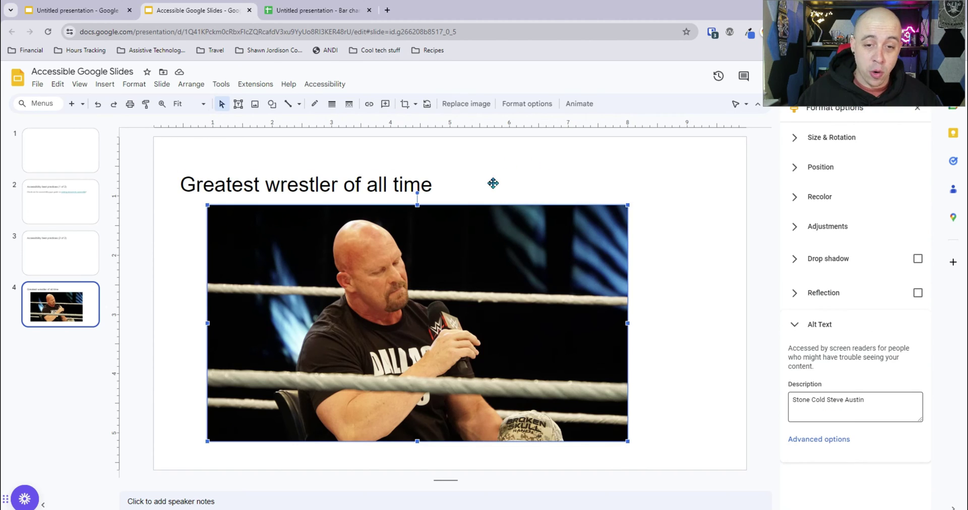
# Step: Send the wrestler photo to back, then add a new two-column slide 5
pyautogui.rightClick(473, 228)
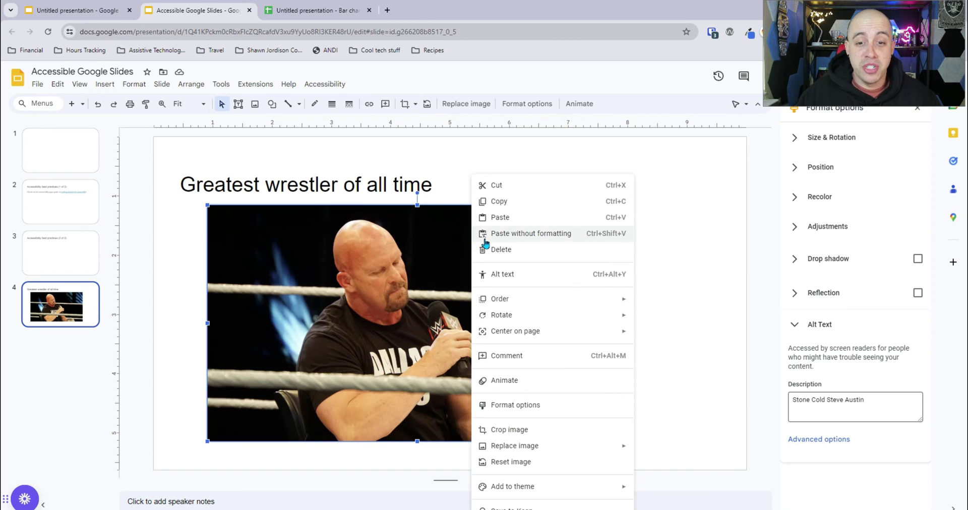
pyautogui.moveTo(529, 302)
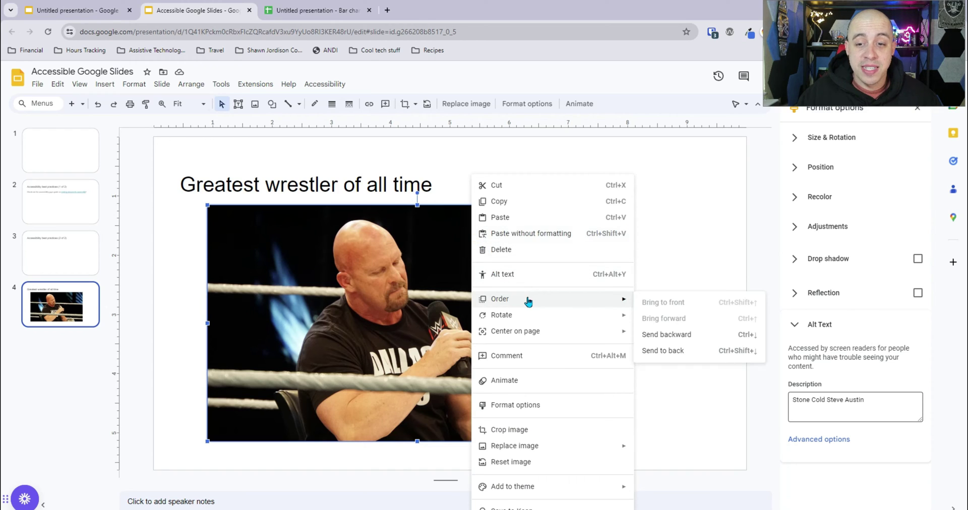
pyautogui.click(701, 357)
pyautogui.click(72, 103)
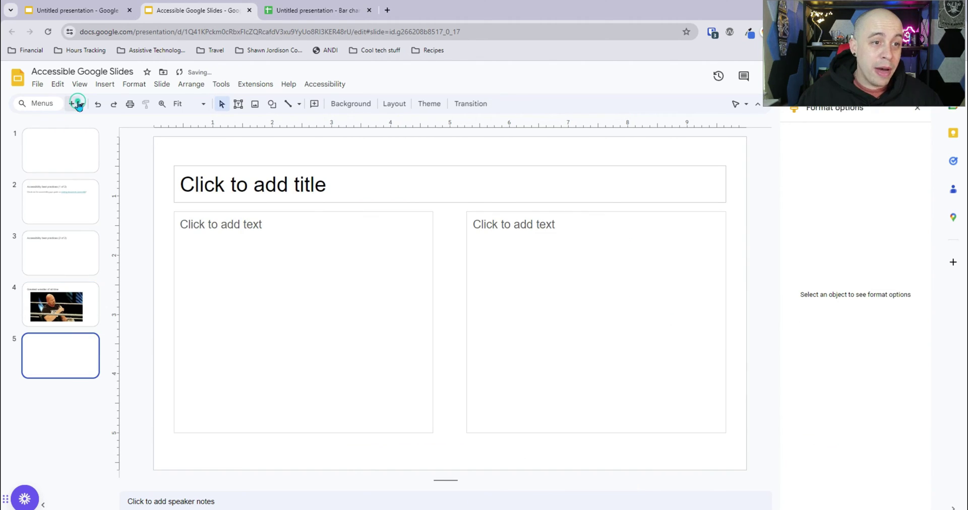
# Step: Type Item 1, Item 2 and Item 3 on separate lines in slide 5's left text box
pyautogui.click(203, 246)
pyautogui.write('Item 1')
pyautogui.press('Return')
pyautogui.write('Item 1 ')
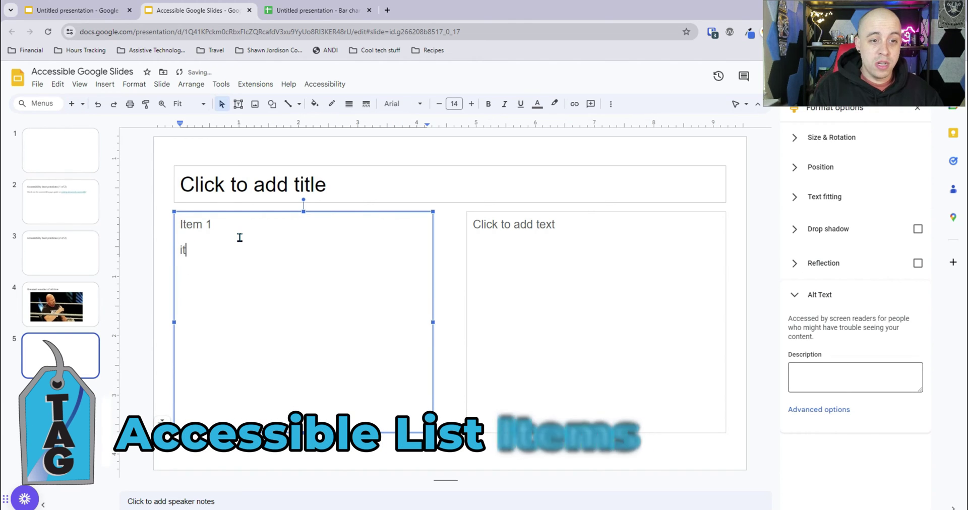
pyautogui.write('Item 3')
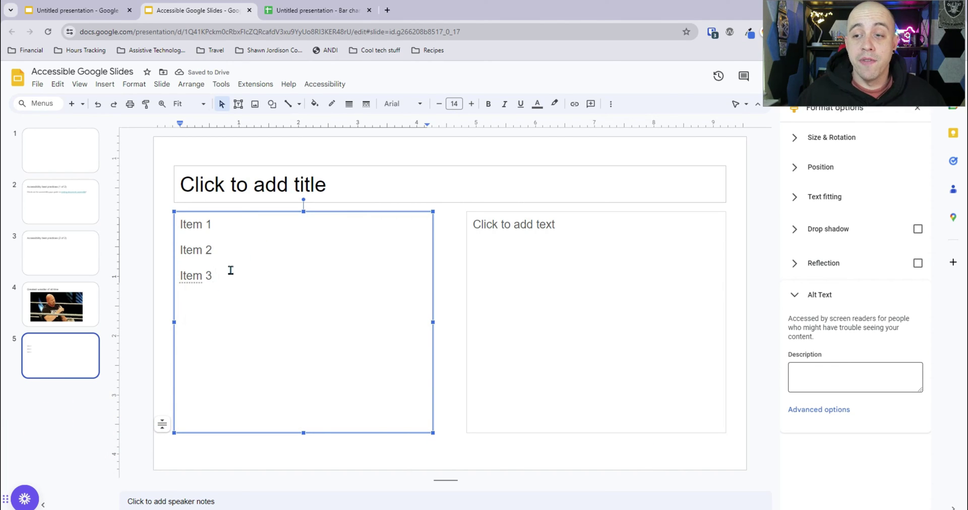
# Step: Format the three item lines as a bulleted list using the first bullet style
pyautogui.moveTo(225, 279); pyautogui.dragTo(173, 227)
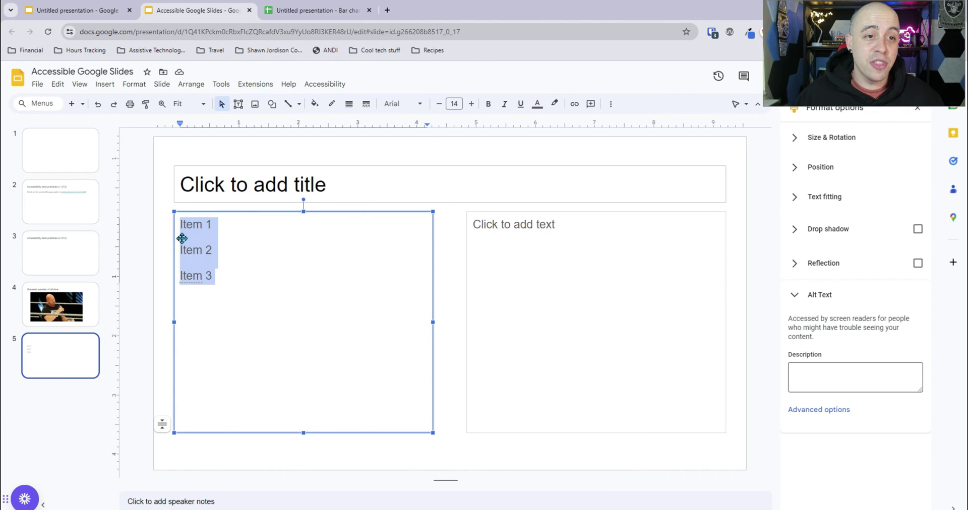
pyautogui.click(134, 84)
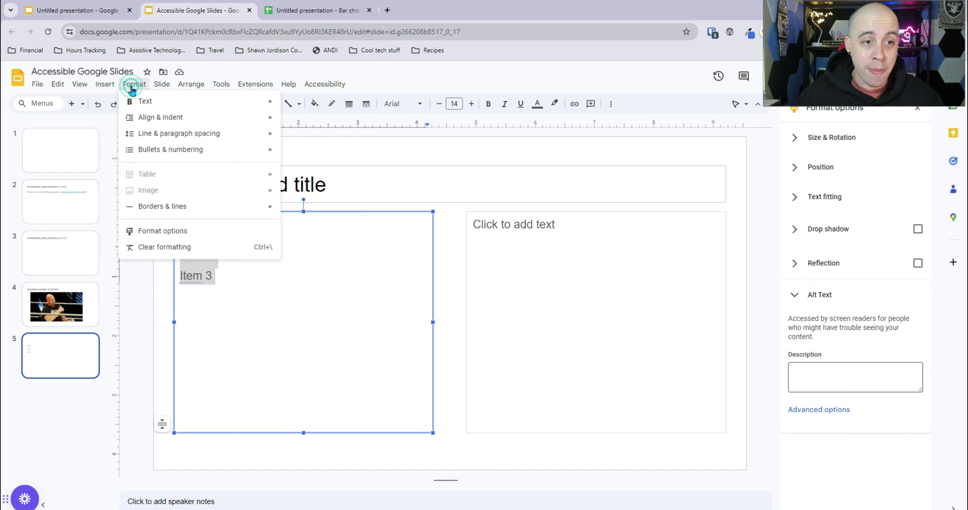
pyautogui.moveTo(214, 143)
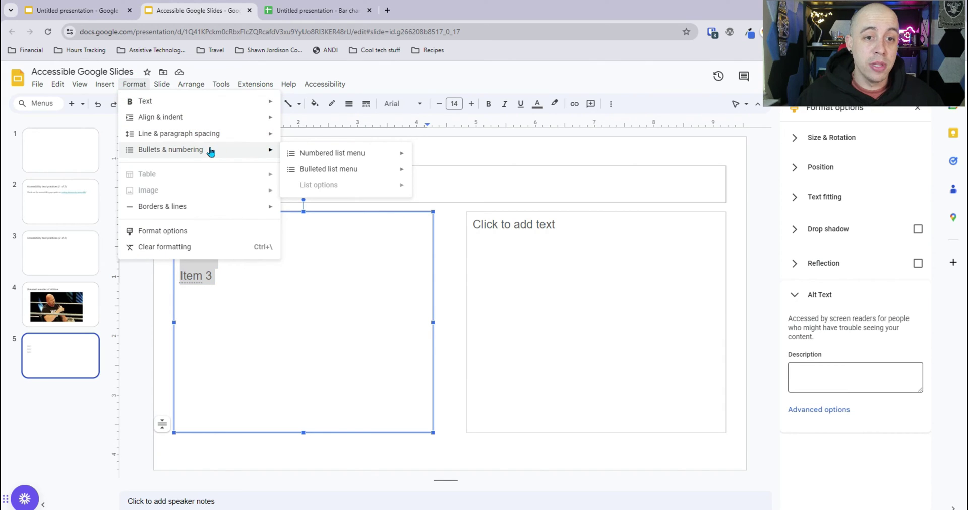
pyautogui.moveTo(335, 169)
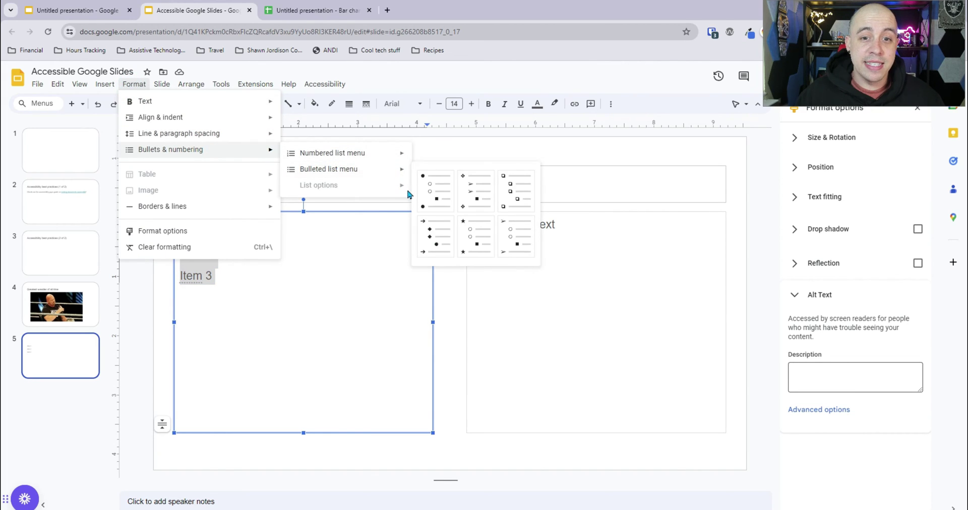
pyautogui.click(440, 183)
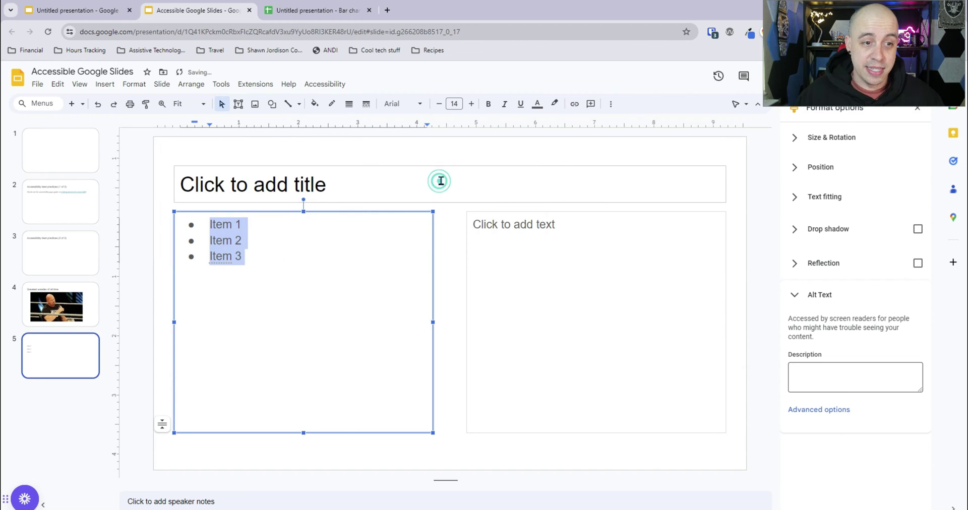
pyautogui.click(243, 240)
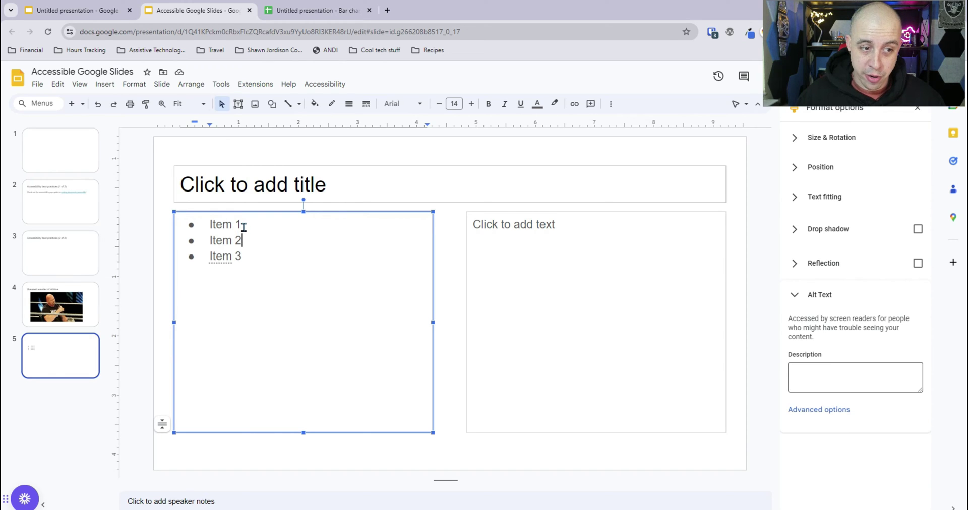
pyautogui.press('Escape')
pyautogui.press('Escape')
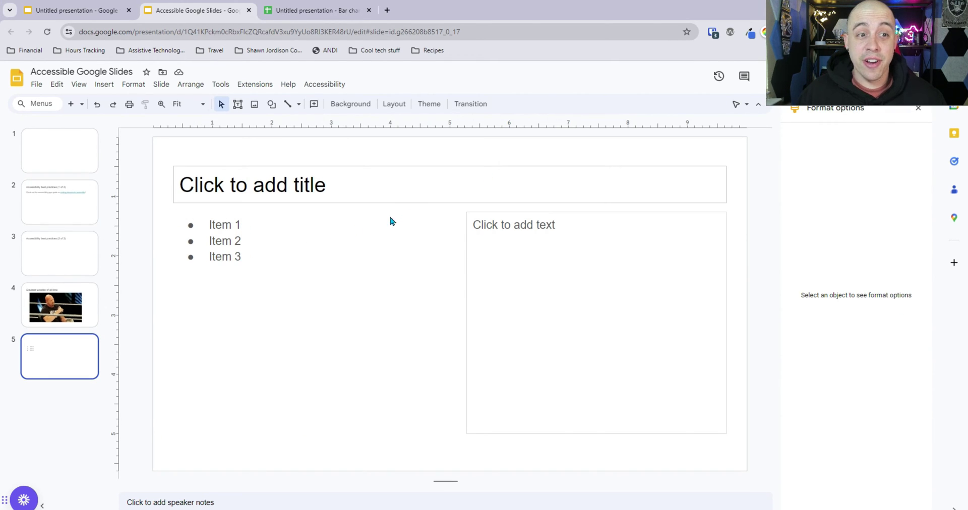
# Step: Add slide 6 and insert a 4 x 2 table into its content area
pyautogui.click(71, 104)
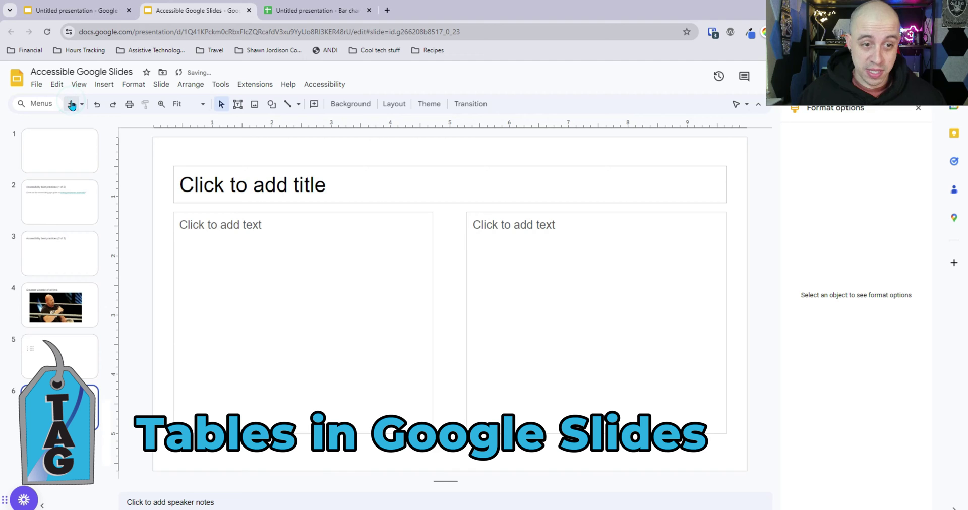
pyautogui.click(275, 292)
pyautogui.click(112, 86)
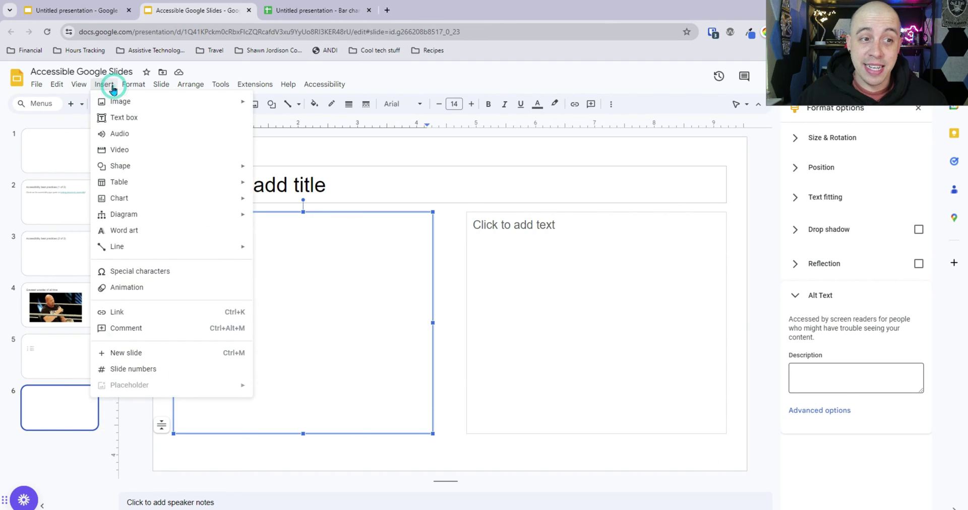
pyautogui.moveTo(158, 186)
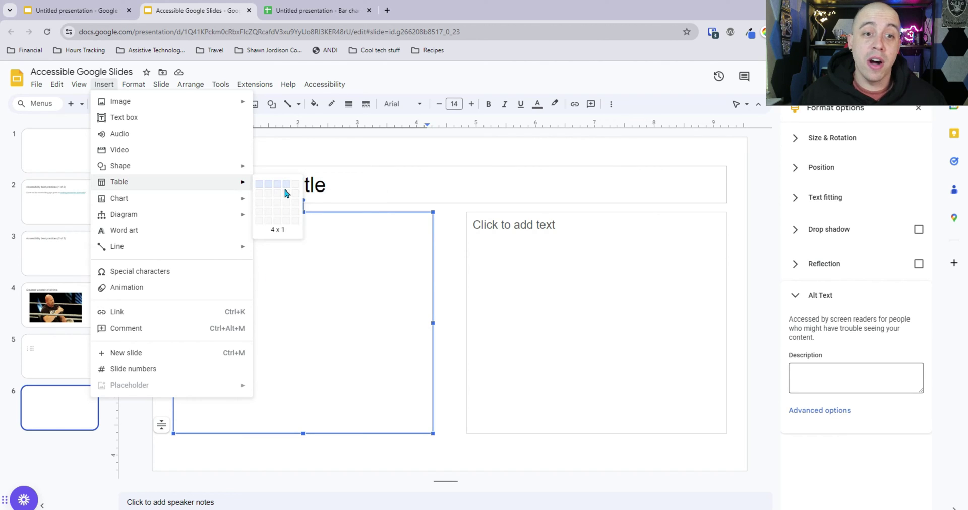
pyautogui.click(285, 196)
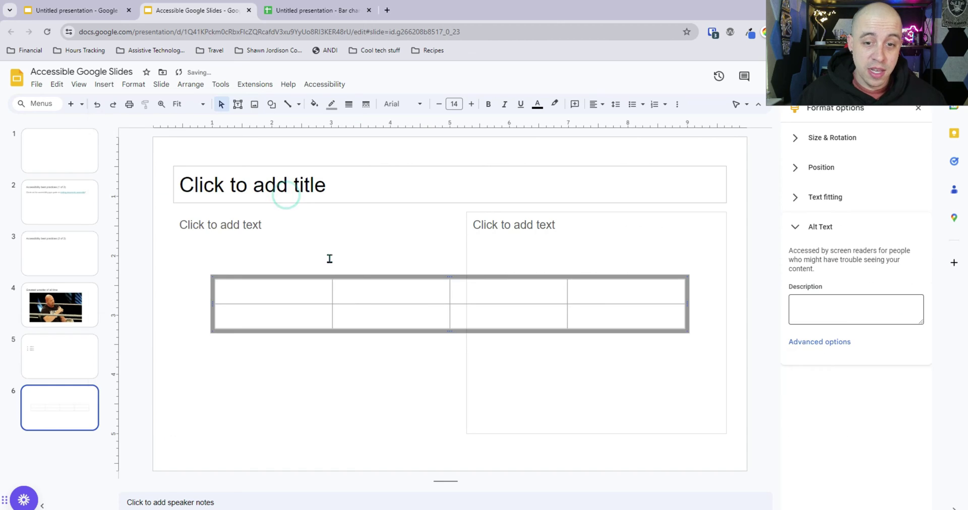
pyautogui.click(277, 300)
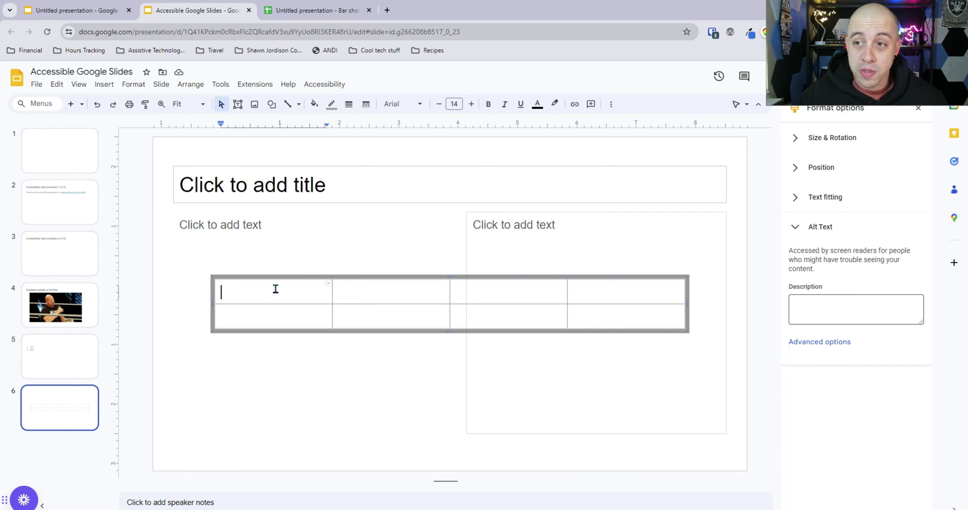
# Step: Type the table headers Name, Date and Assignment across the first row
pyautogui.click(330, 285)
pyautogui.click(299, 283)
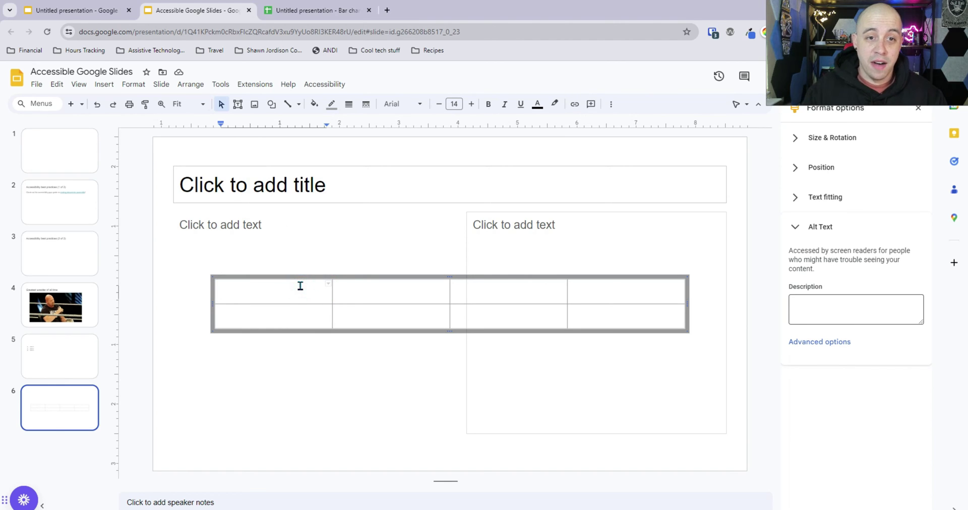
pyautogui.write('Name')
pyautogui.press('Tab')
pyautogui.write('Date')
pyautogui.press('Tab')
pyautogui.write('Assignment')
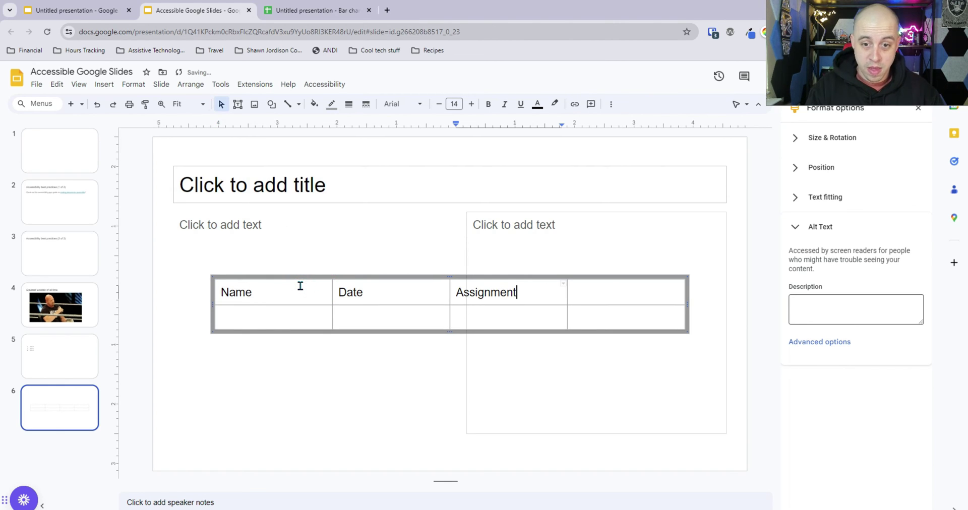
pyautogui.click(620, 303)
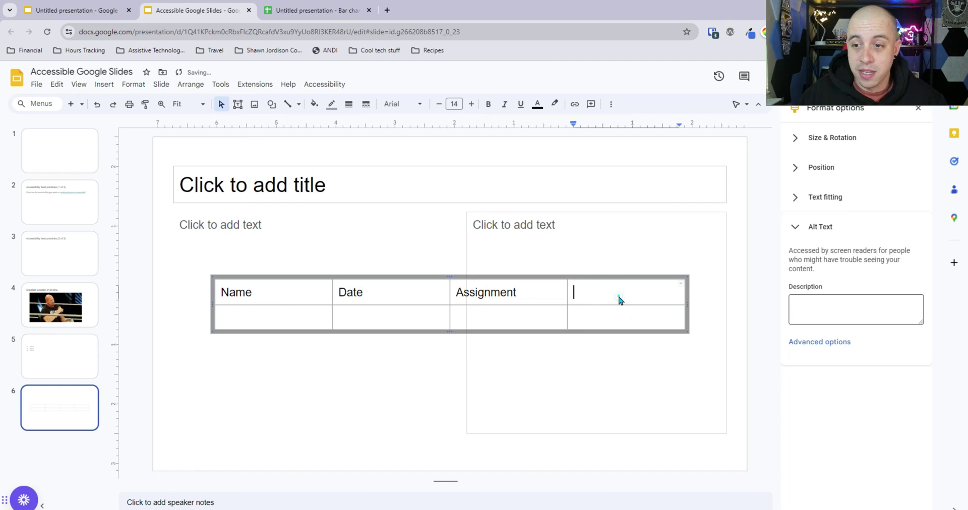
pyautogui.click(283, 297)
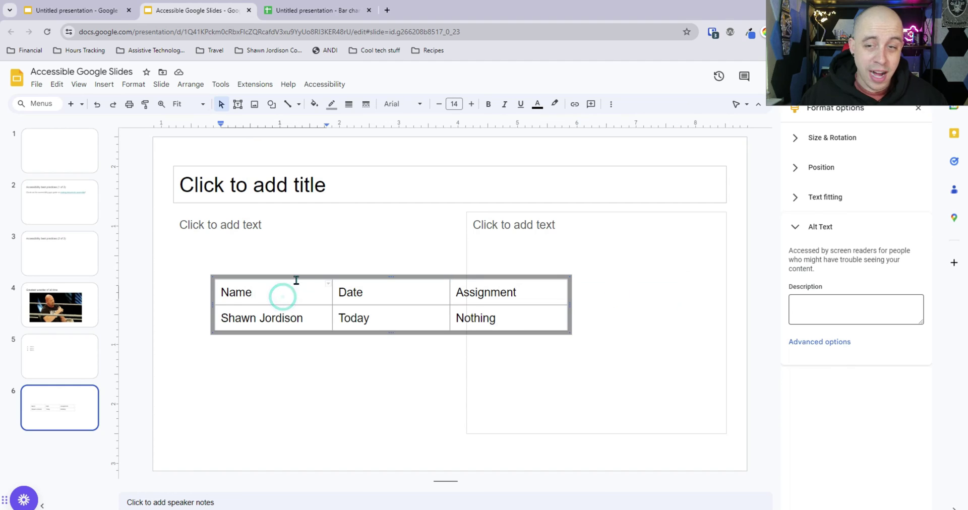
# Step: Review the table's options and rows, then open and close the Accessibility menu
pyautogui.rightClick(243, 292)
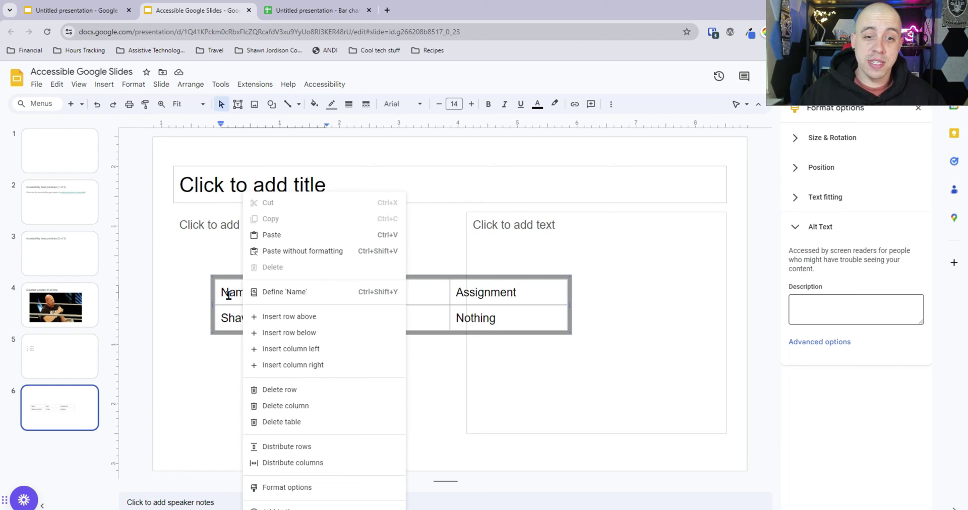
pyautogui.click(475, 300)
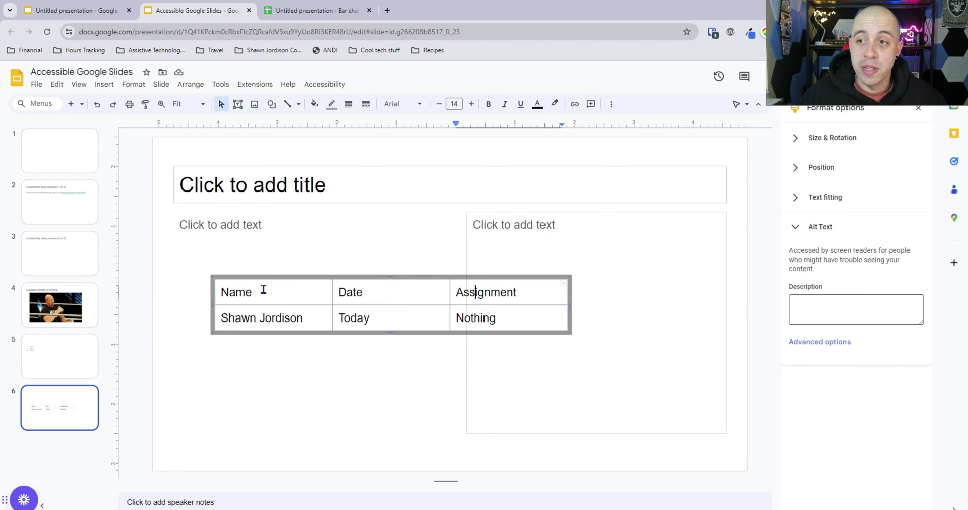
pyautogui.moveTo(263, 290); pyautogui.dragTo(459, 292)
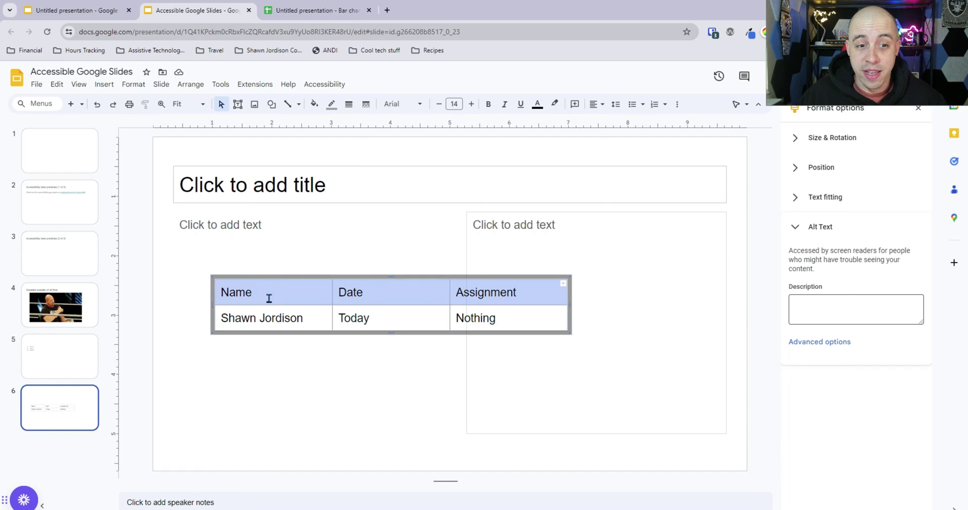
pyautogui.click(258, 316)
pyautogui.moveTo(257, 316); pyautogui.dragTo(323, 315)
pyautogui.click(261, 287)
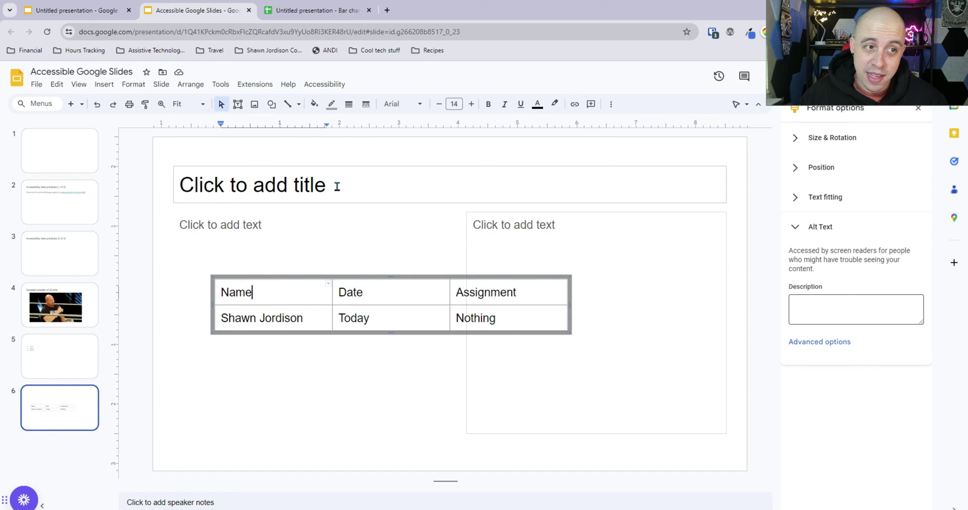
pyautogui.click(325, 85)
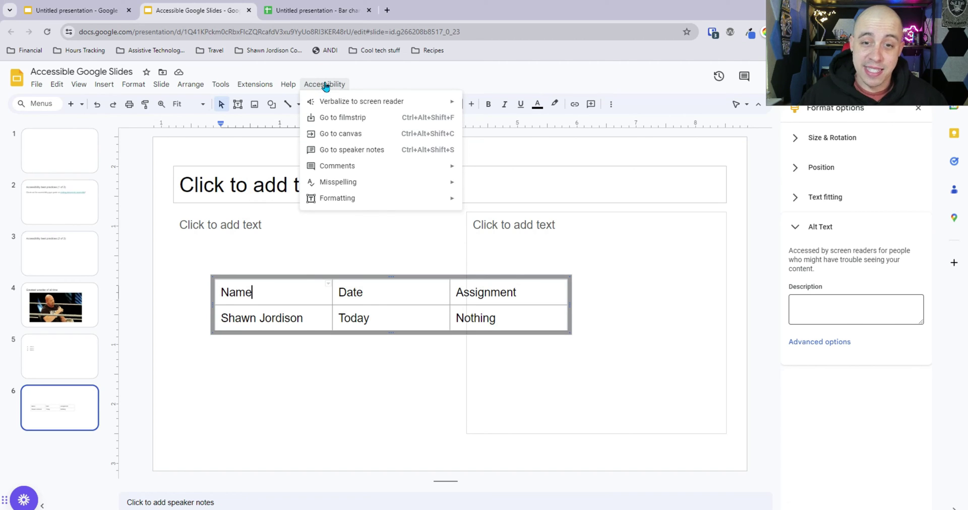
pyautogui.click(647, 255)
pyautogui.click(289, 314)
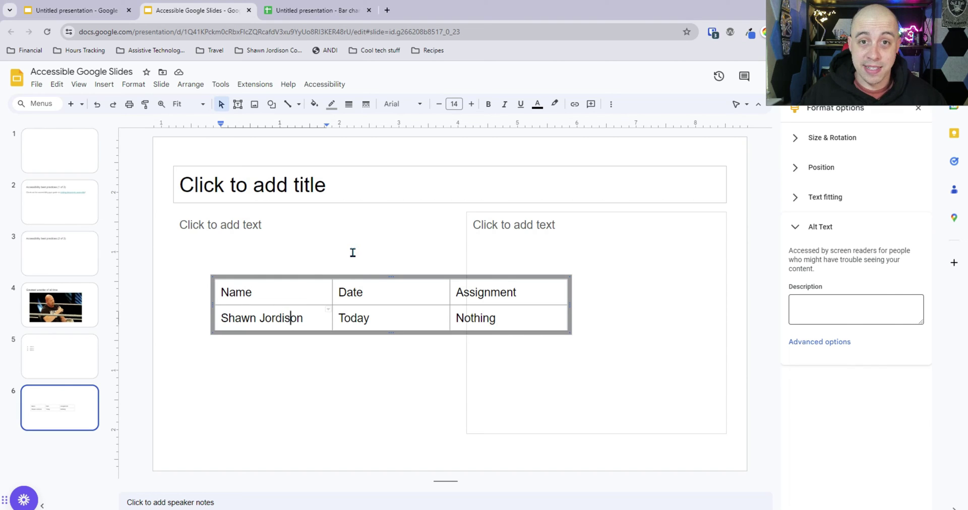
# Step: Add slide 7 and insert a bar chart onto it
pyautogui.click(71, 105)
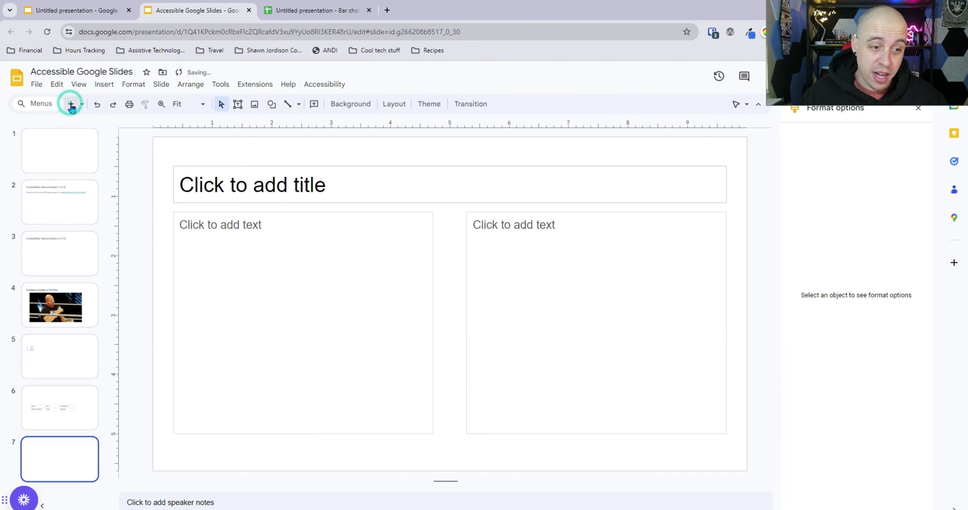
pyautogui.click(298, 262)
pyautogui.click(107, 88)
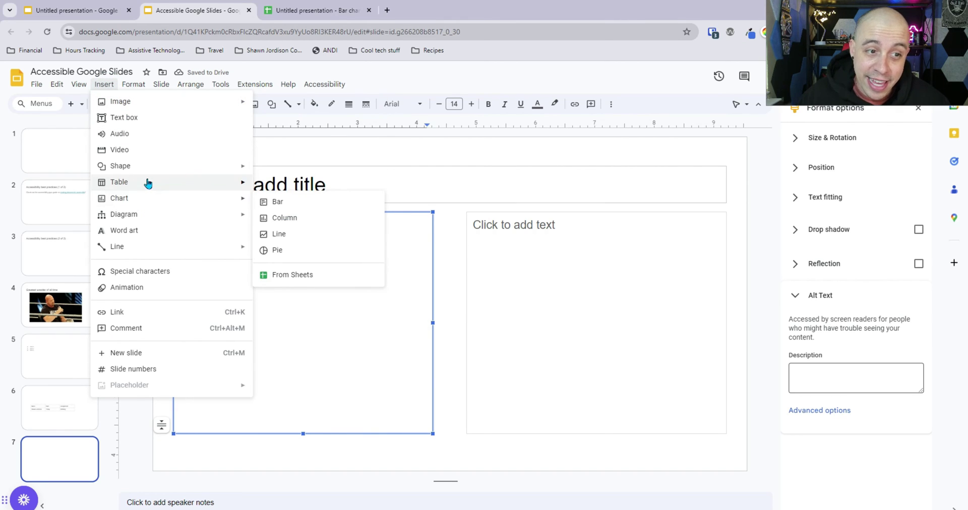
pyautogui.moveTo(149, 196)
pyautogui.click(277, 202)
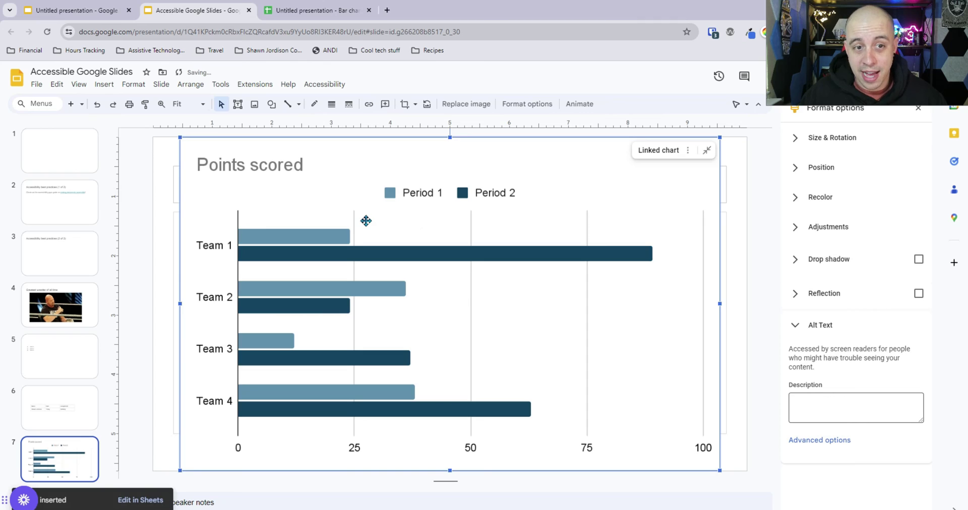
pyautogui.moveTo(542, 197); pyautogui.dragTo(562, 201)
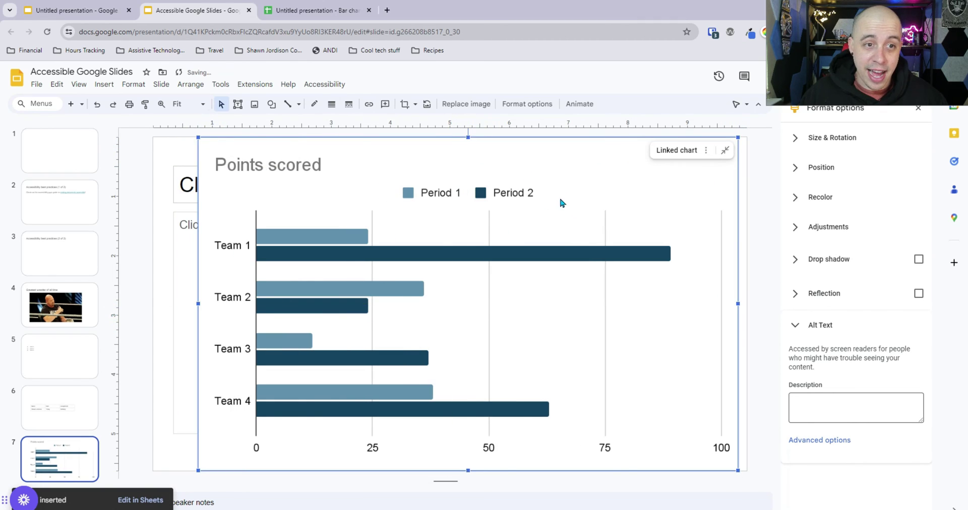
# Step: Reposition the bar chart slightly left and down on slide 7
pyautogui.click(104, 84)
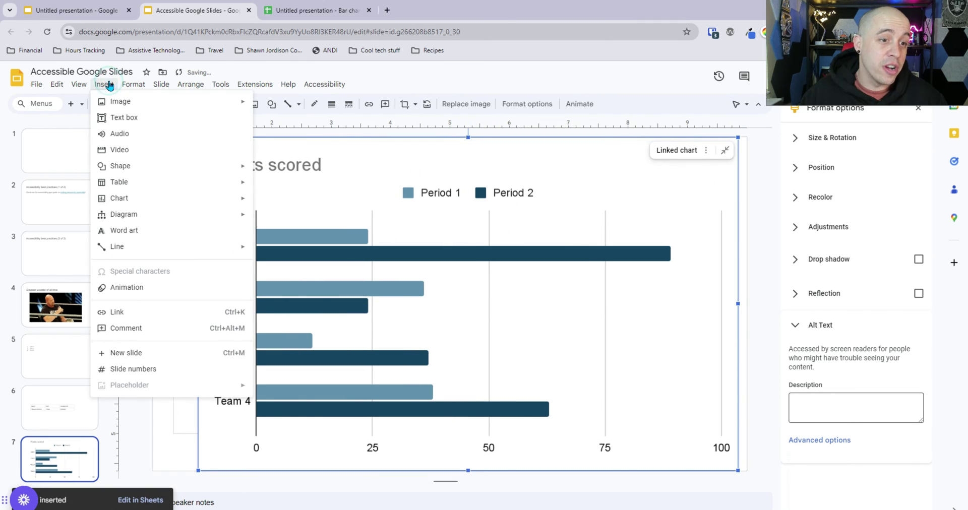
pyautogui.click(635, 156)
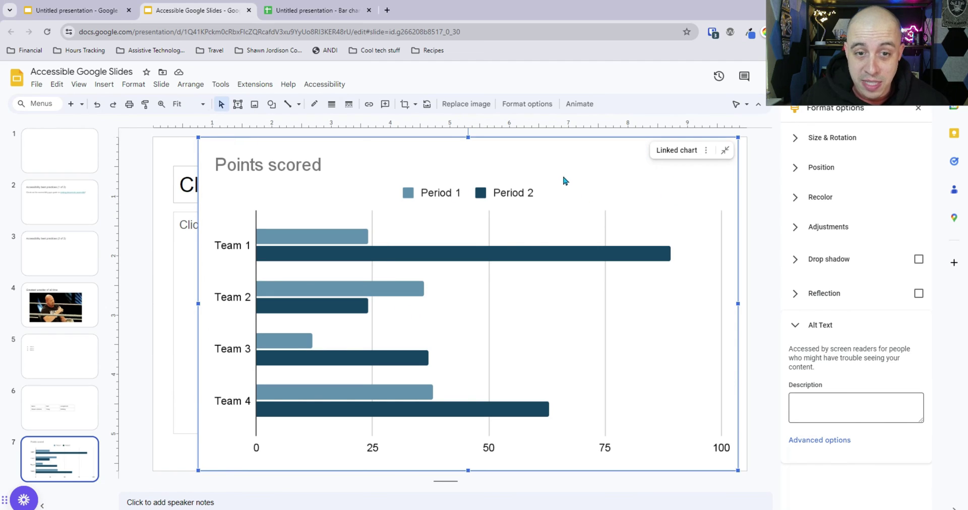
pyautogui.moveTo(563, 181); pyautogui.dragTo(555, 187)
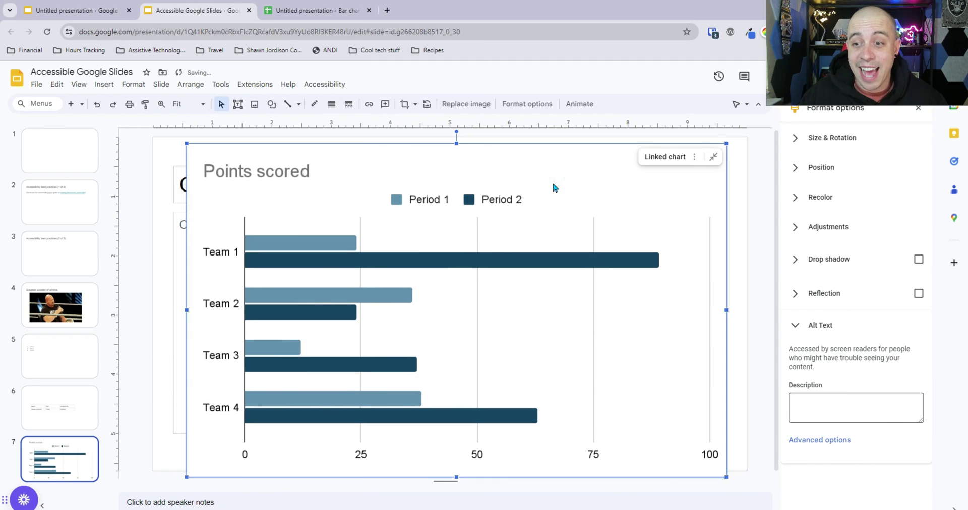
pyautogui.doubleClick(448, 228)
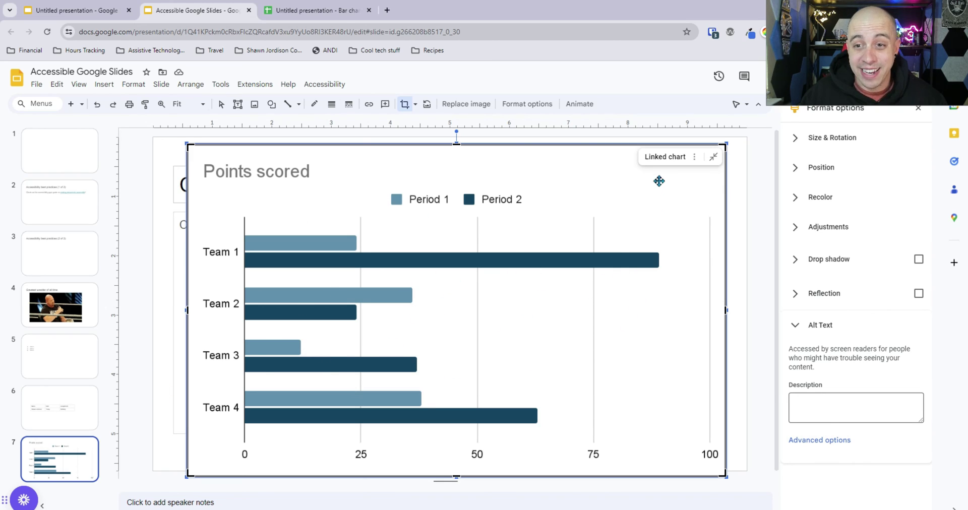
# Step: Open the Points scored chart's source spreadsheet, then return and nudge the chart right
pyautogui.click(695, 157)
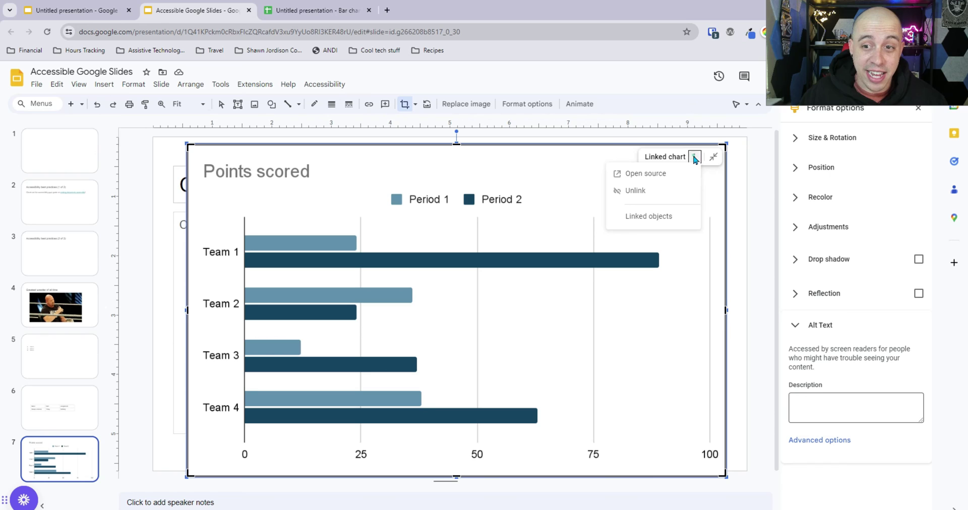
pyautogui.click(646, 179)
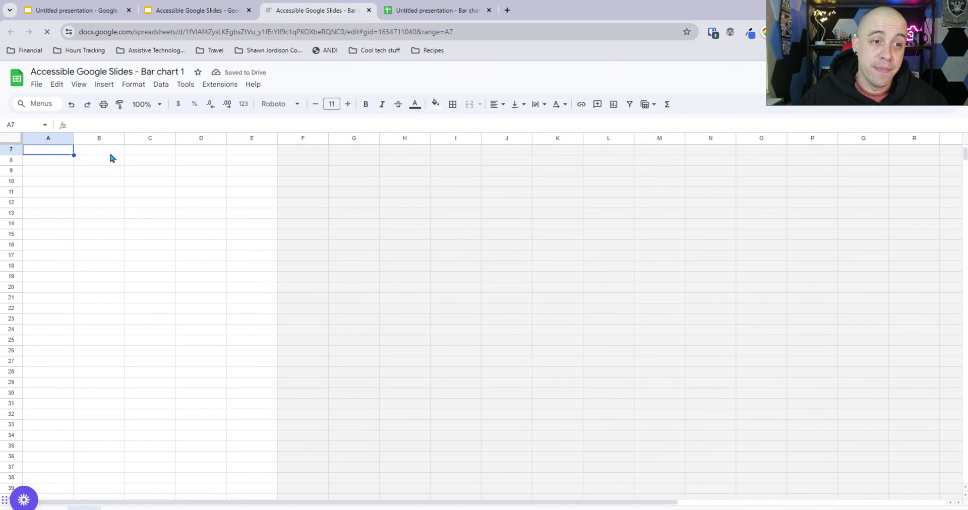
pyautogui.moveTo(138, 248); pyautogui.dragTo(168, 263)
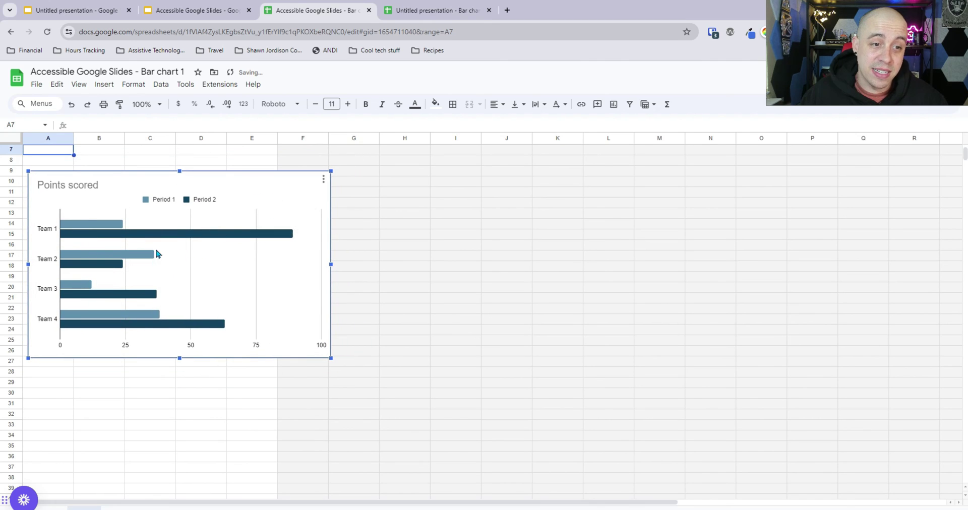
pyautogui.rightClick(115, 221)
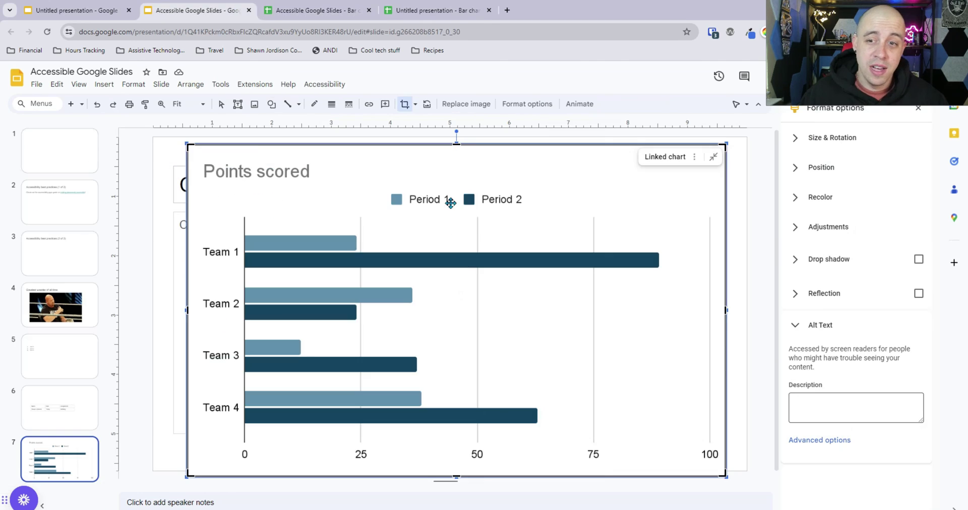
pyautogui.click(450, 201)
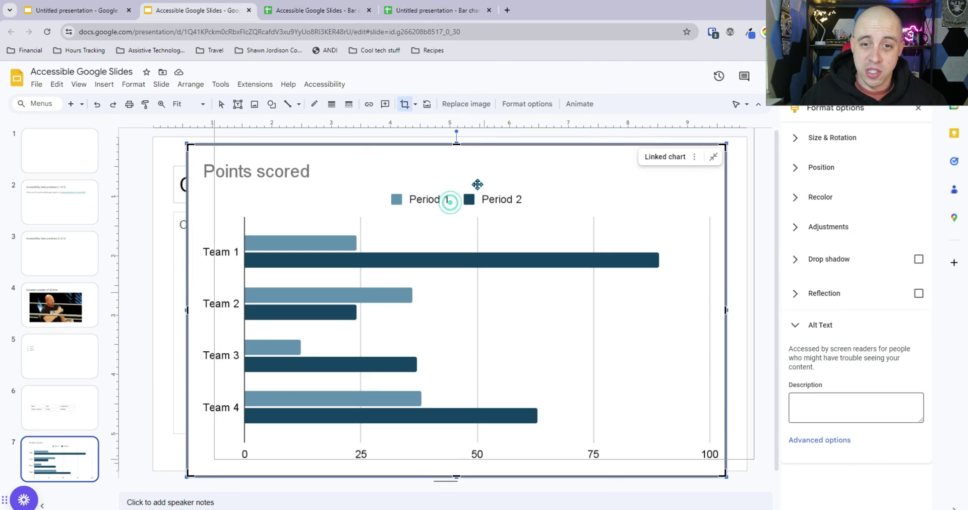
pyautogui.moveTo(449, 202); pyautogui.dragTo(458, 201)
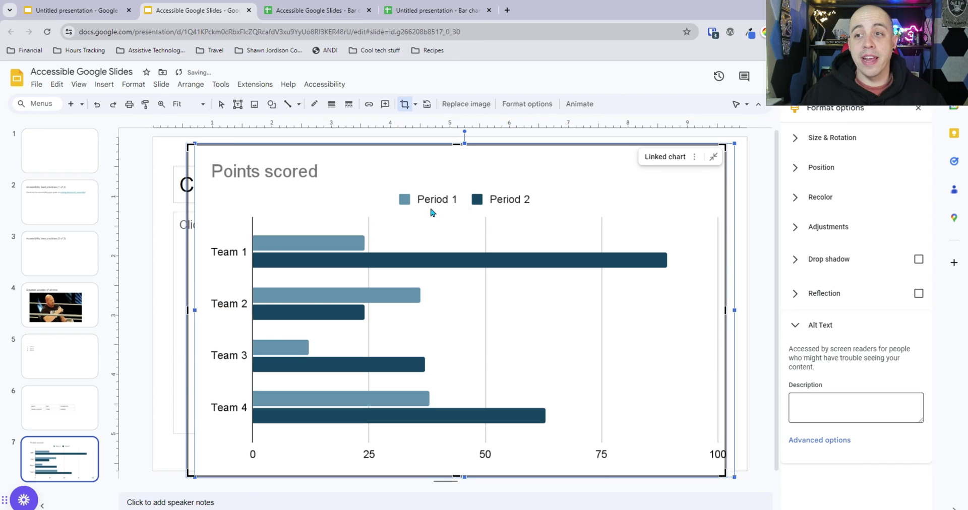